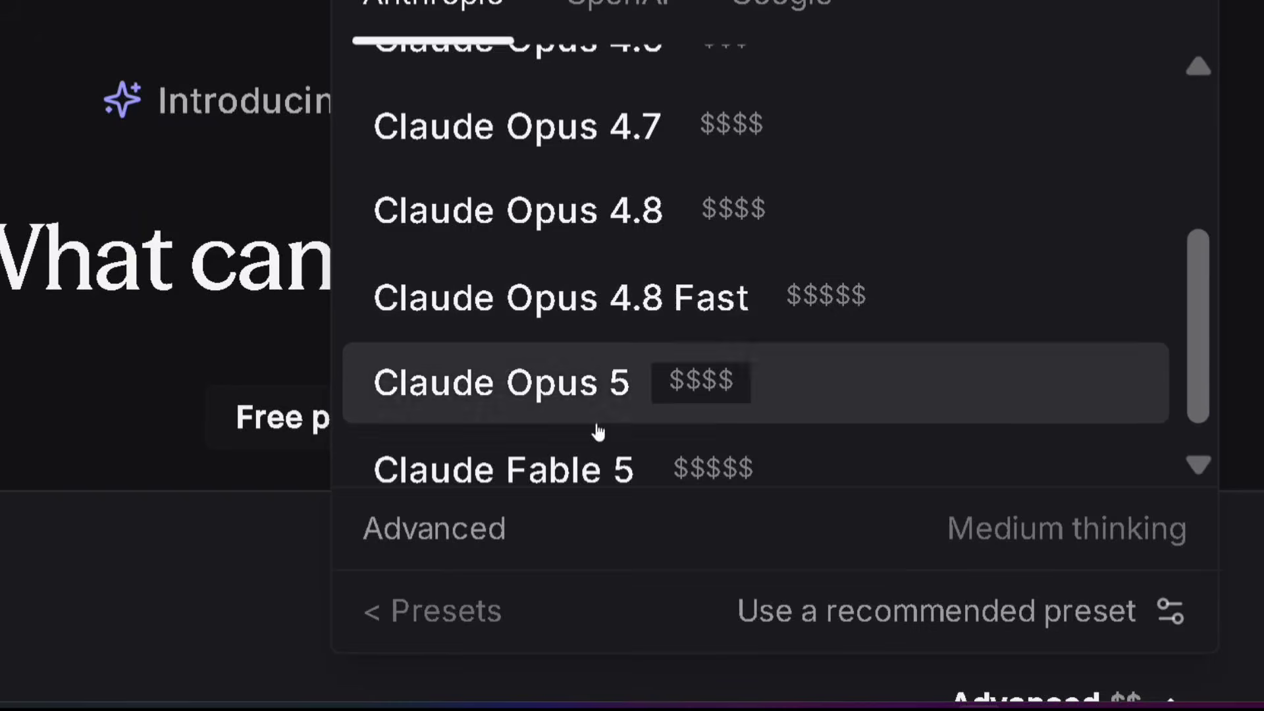
scroll(592, 433, "down", 1)
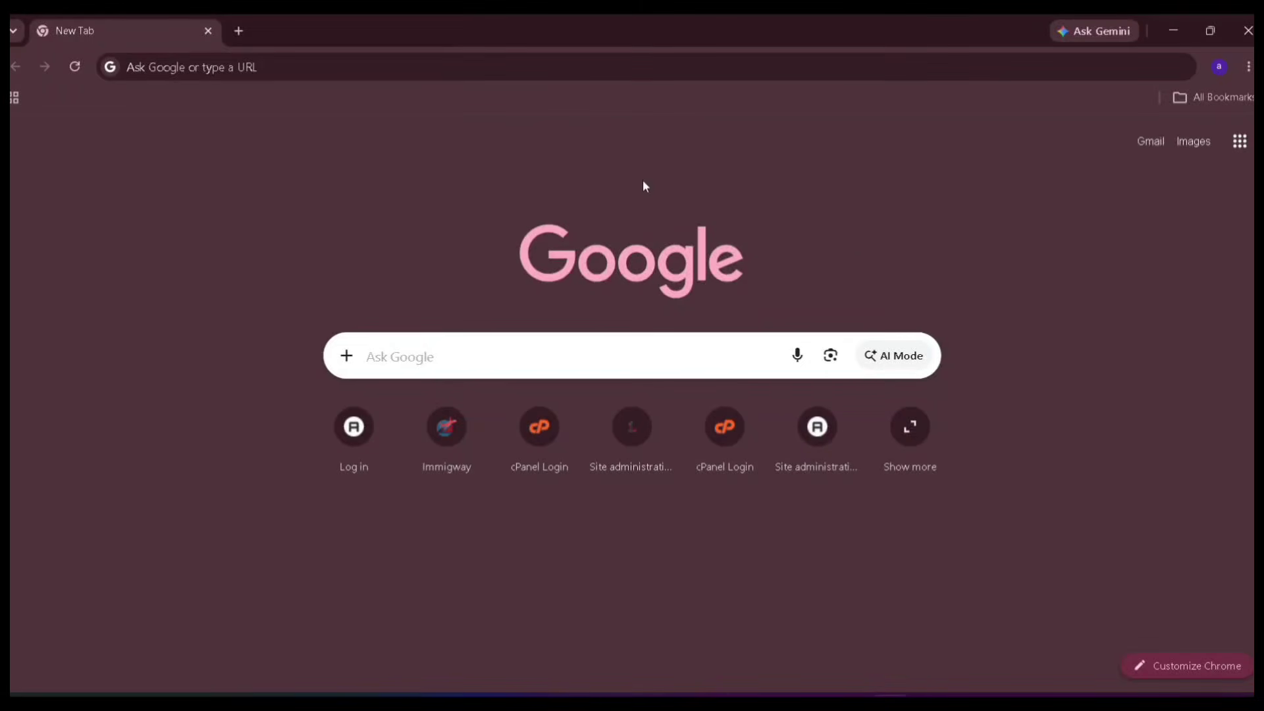
Step: Search the web for "tasklet ai" and open the Tasklet website from the results
left_click(190, 66)
left_click(165, 534)
left_click(180, 68)
type("as")
key("BackSpace")
key("BackSpace")
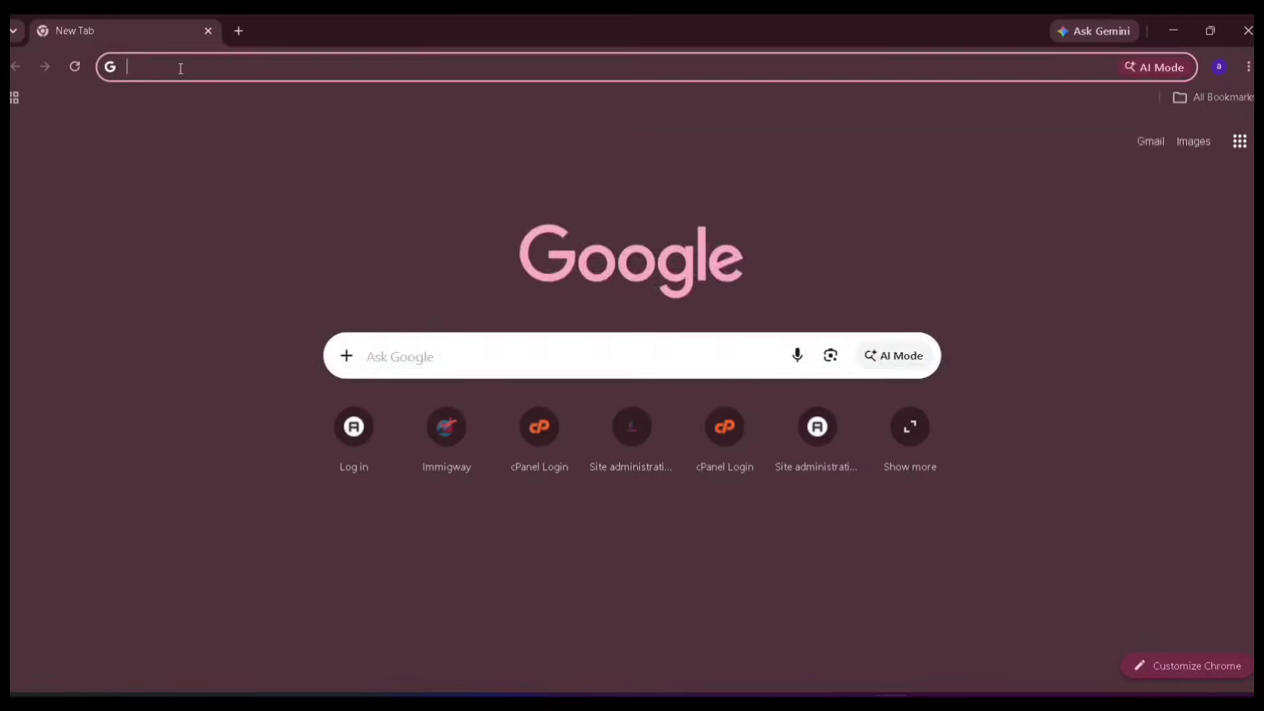
type("taskle")
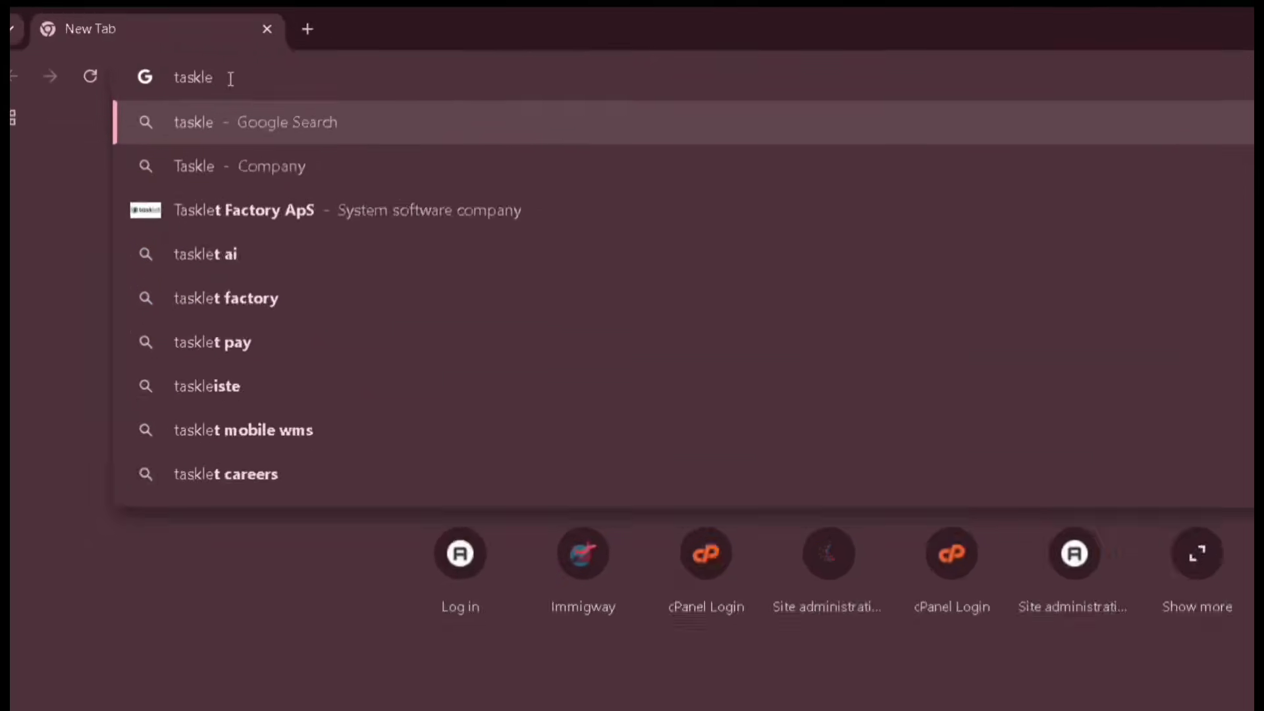
type("t ai")
key("Return")
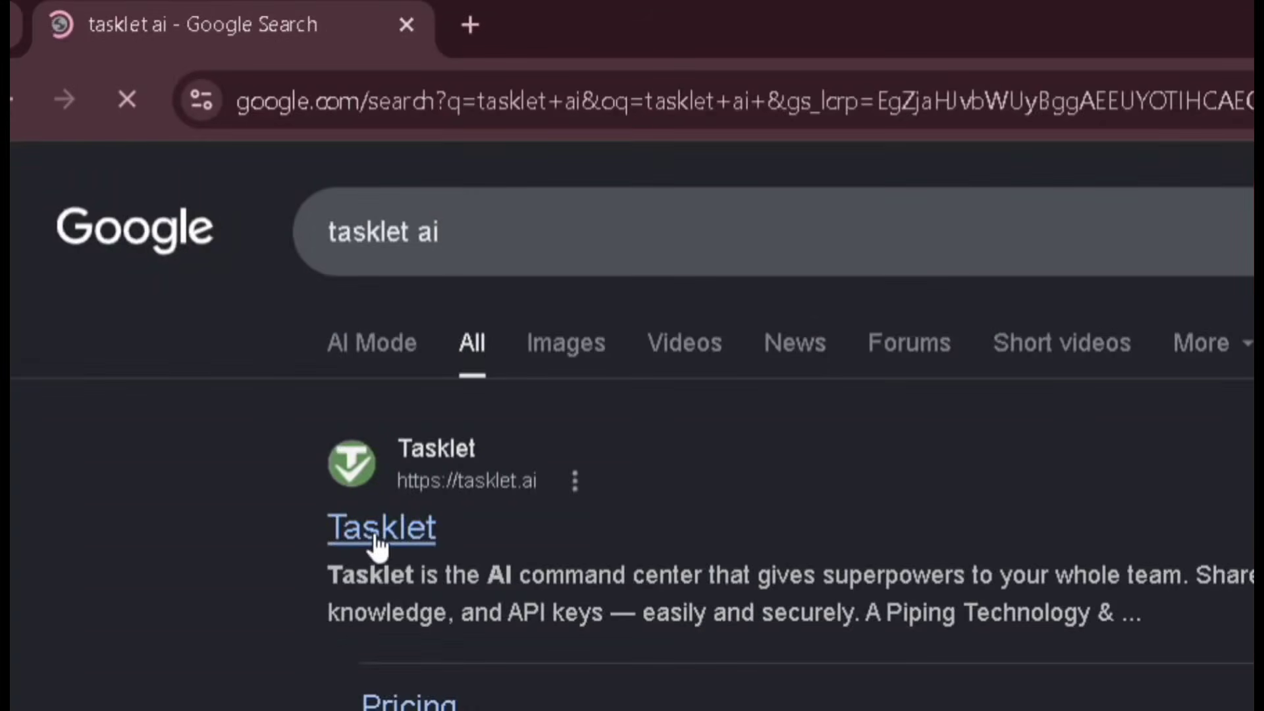
left_click(374, 534)
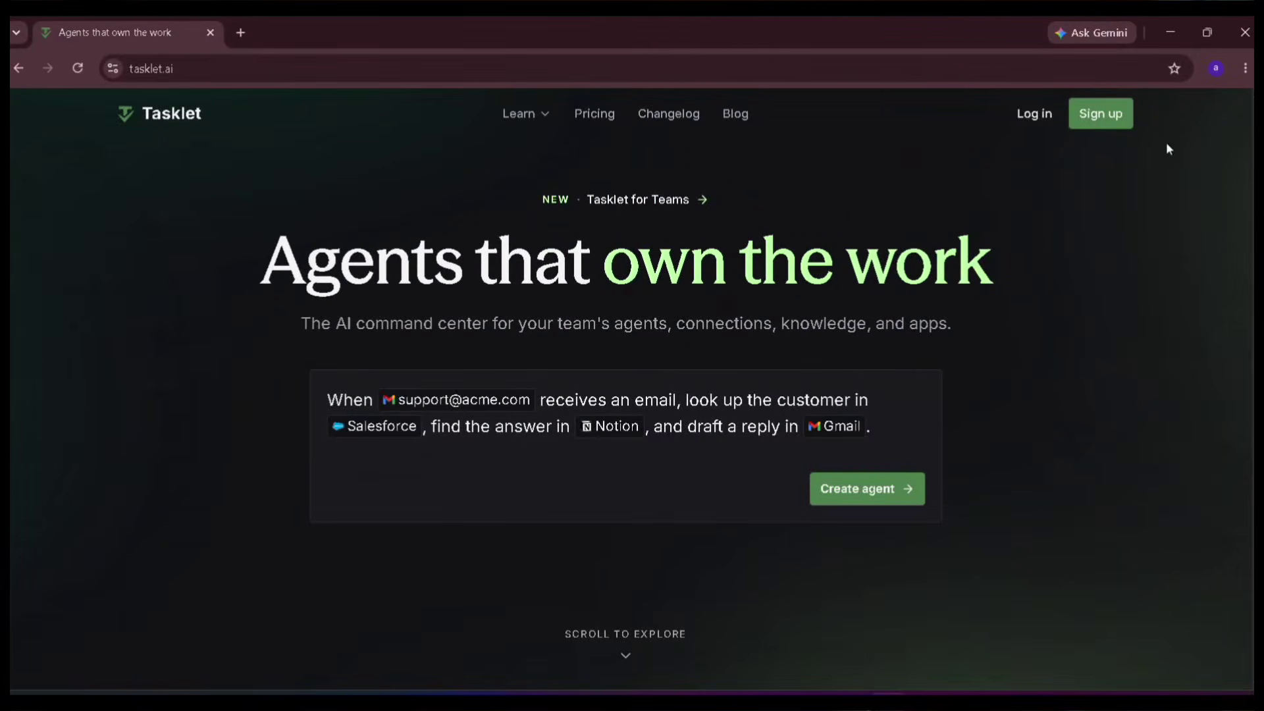
Step: Sign up for Tasklet with the existing Google account and approve the sign-in
left_click(1101, 115)
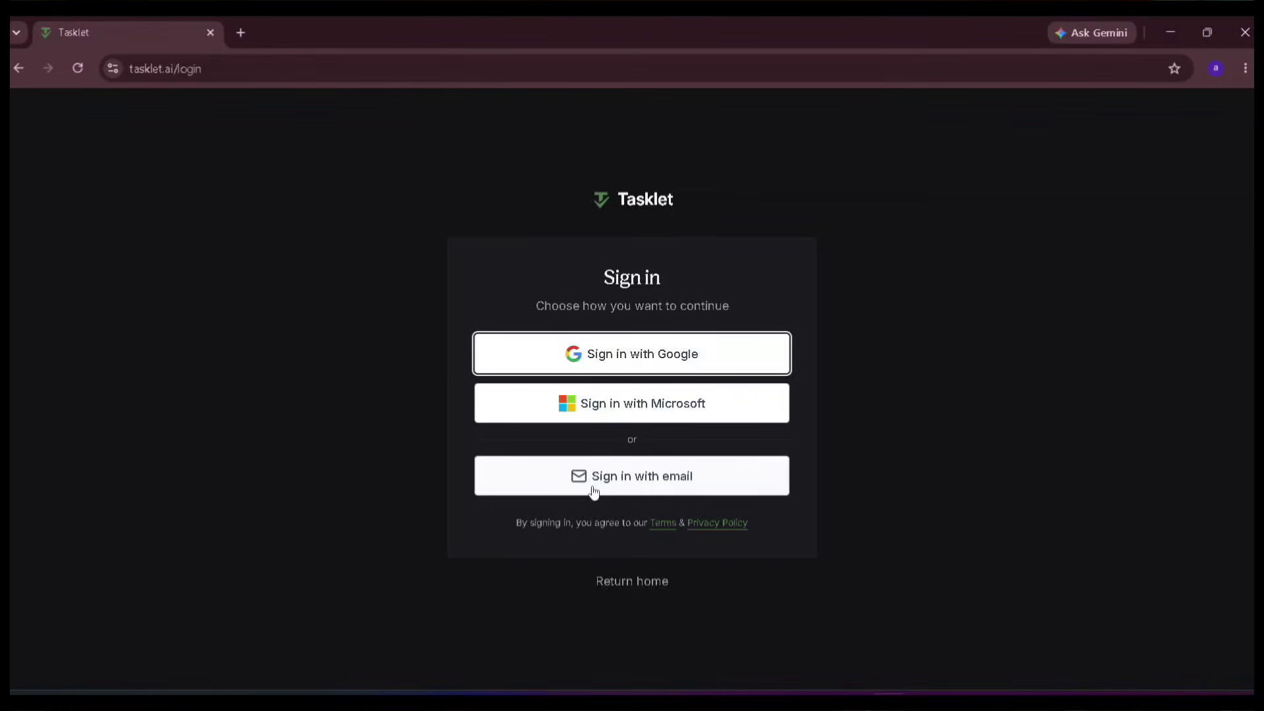
left_click(571, 355)
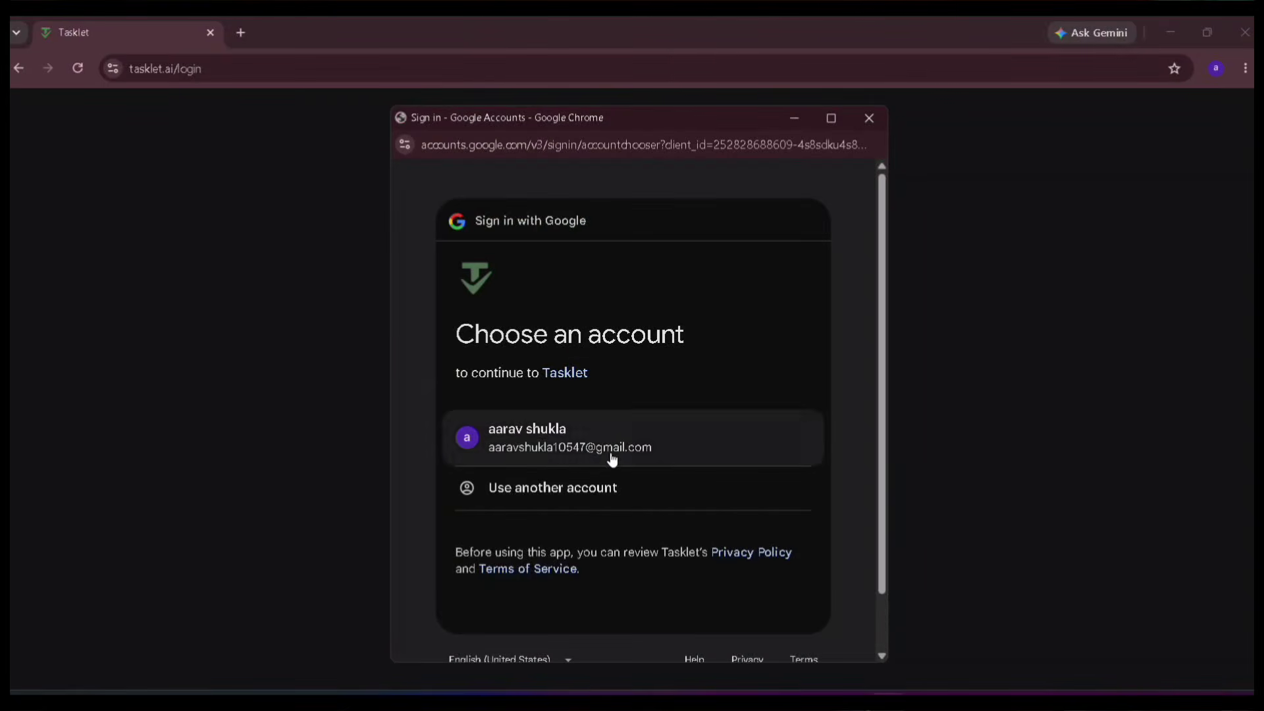
left_click(611, 454)
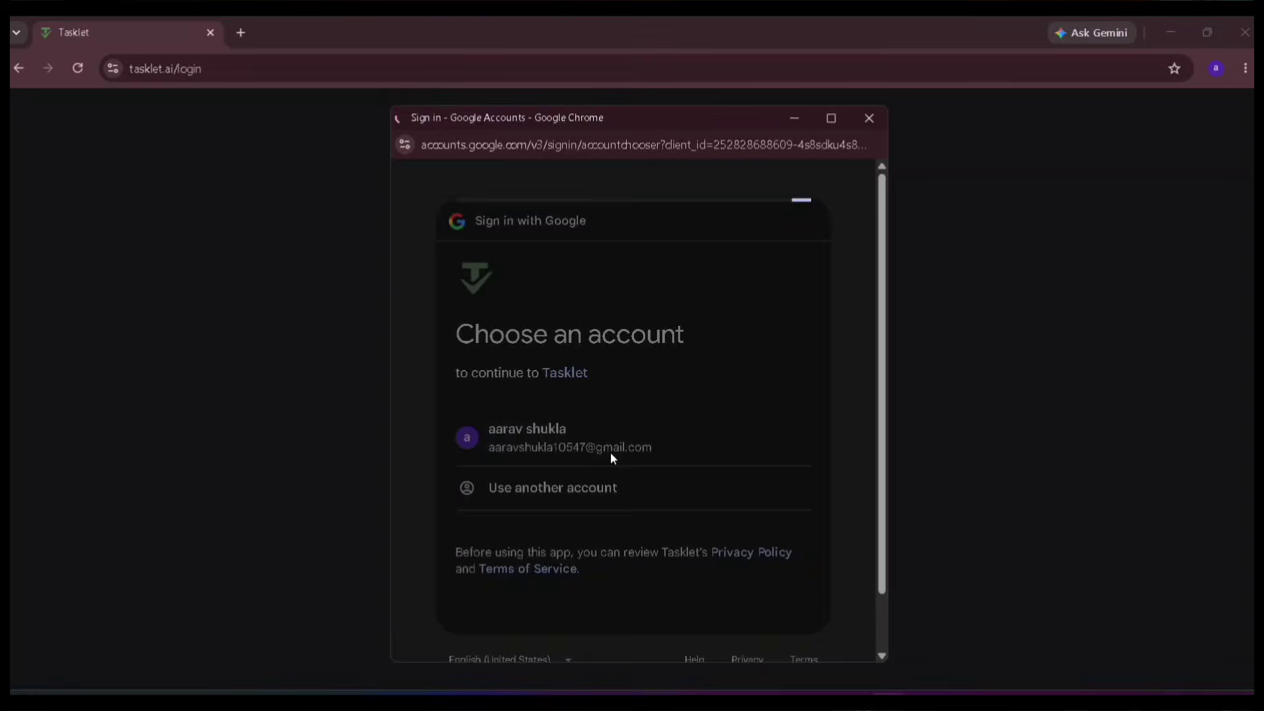
scroll(809, 520, "down", 3)
left_click(729, 530)
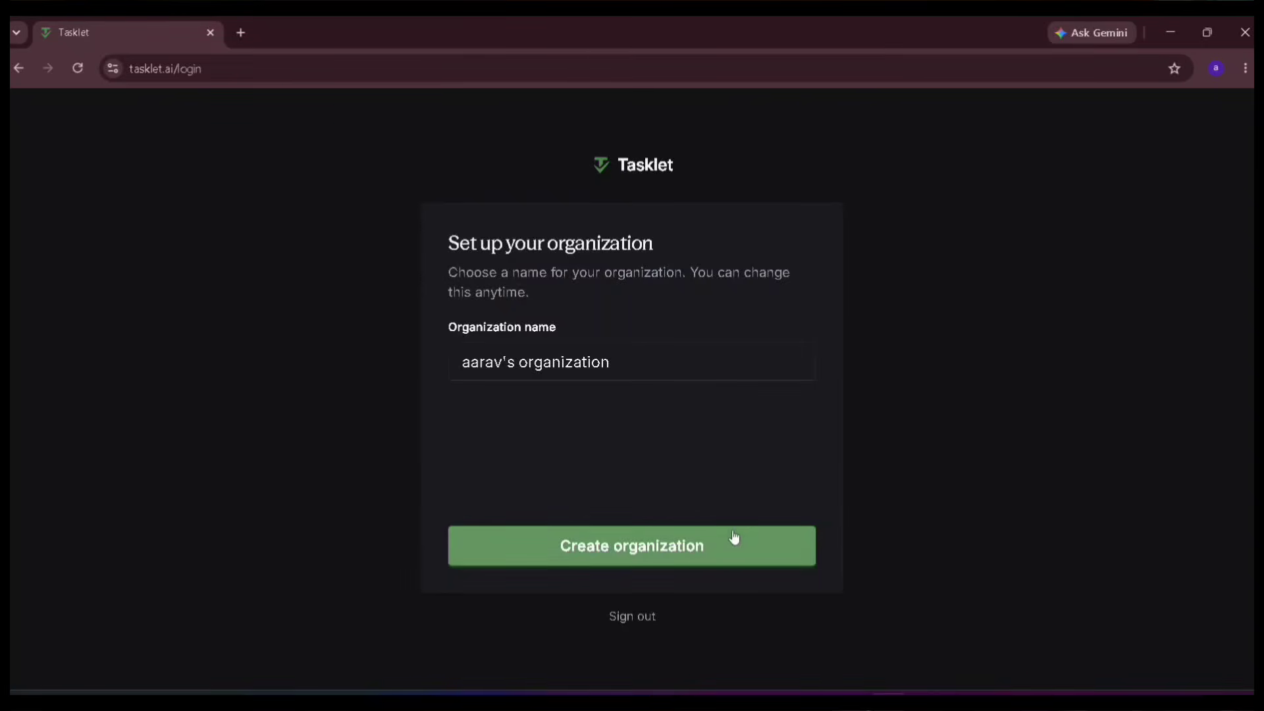
Step: Create the organization under its suggested name and skip inviting teammates
left_click(606, 552)
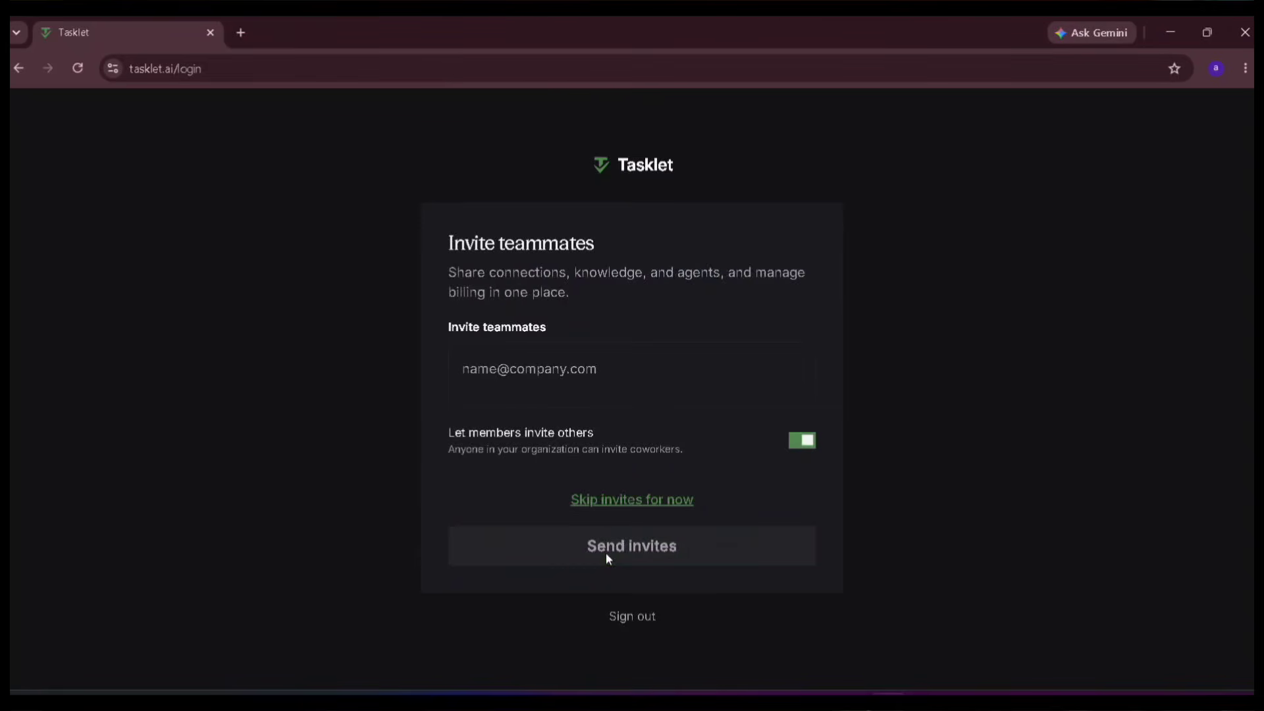
left_click(499, 366)
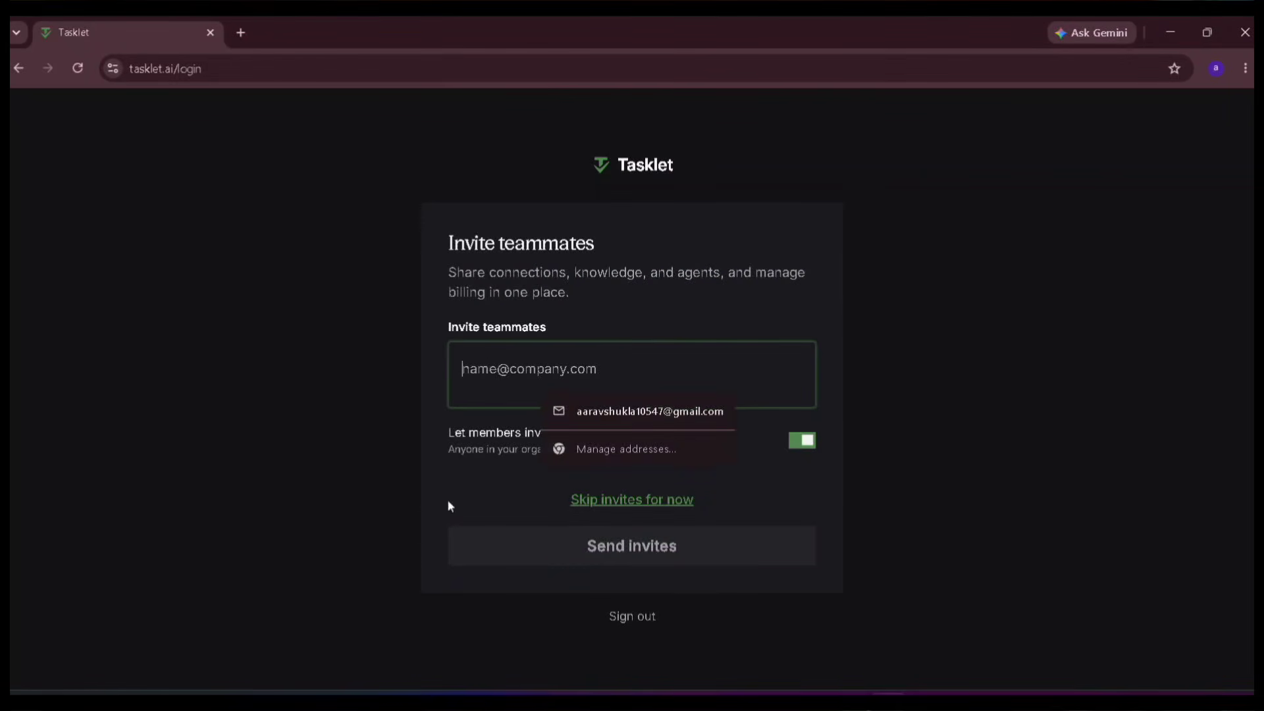
left_click(655, 500)
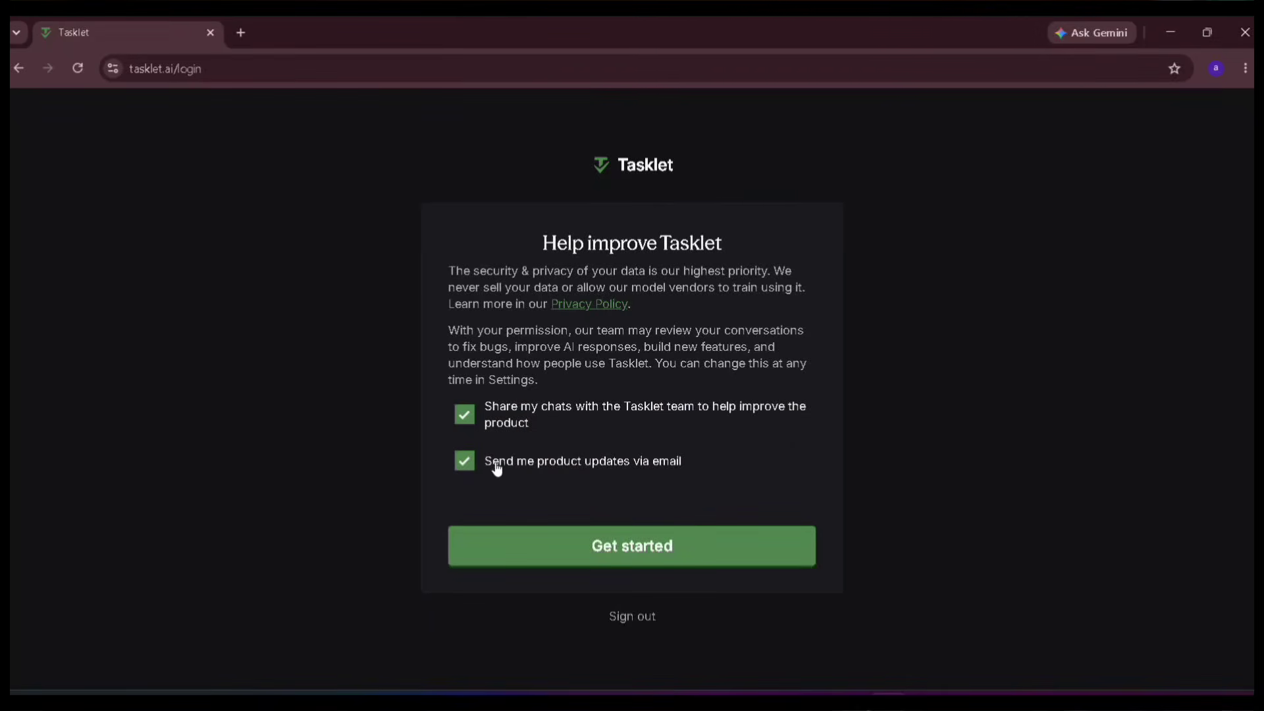
Step: Opt out of product updates via email and finish the onboarding
left_click(495, 464)
left_click(639, 544)
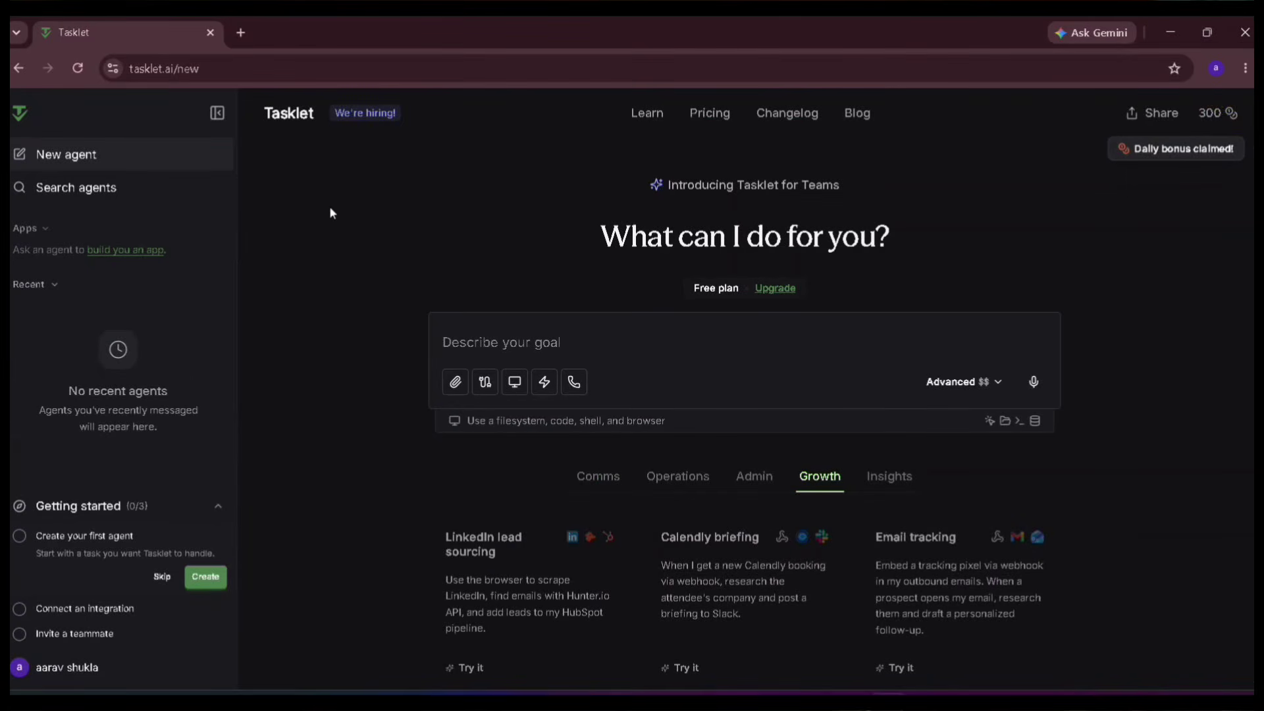
Step: Check the account's credit balance and current plan on the new agent page
left_click(1211, 111)
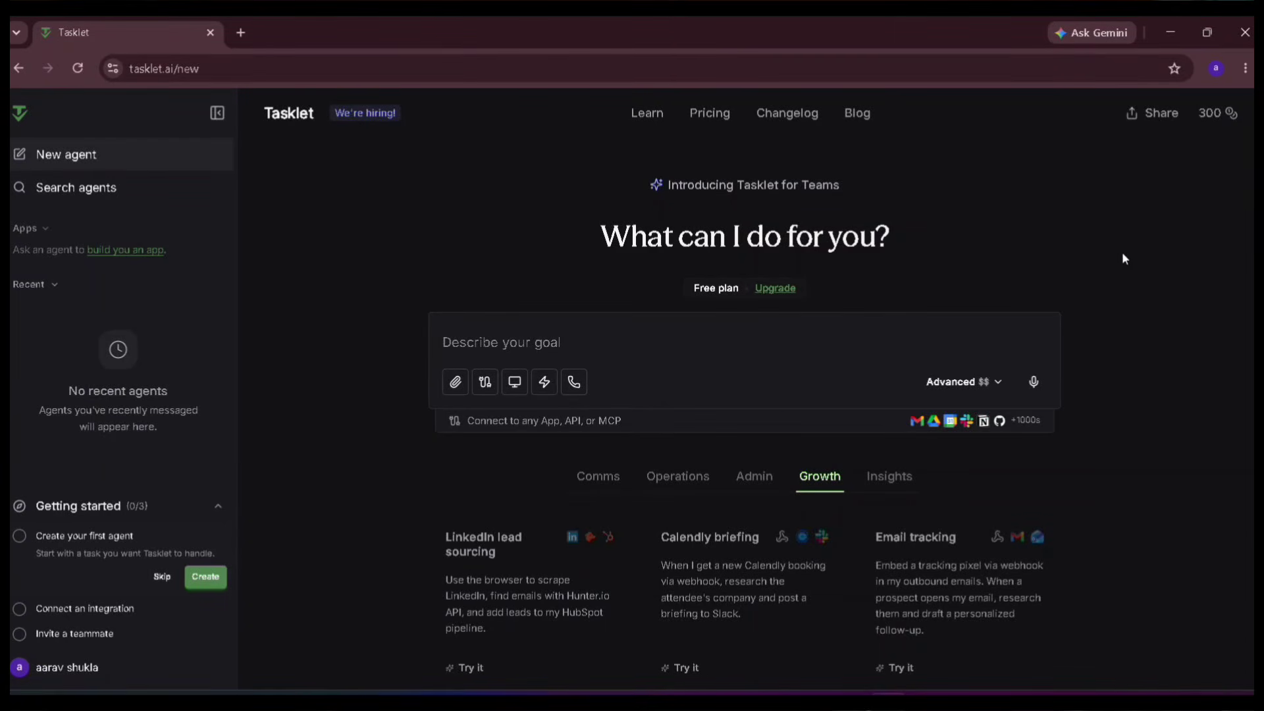
scroll(1096, 306, "up", 2)
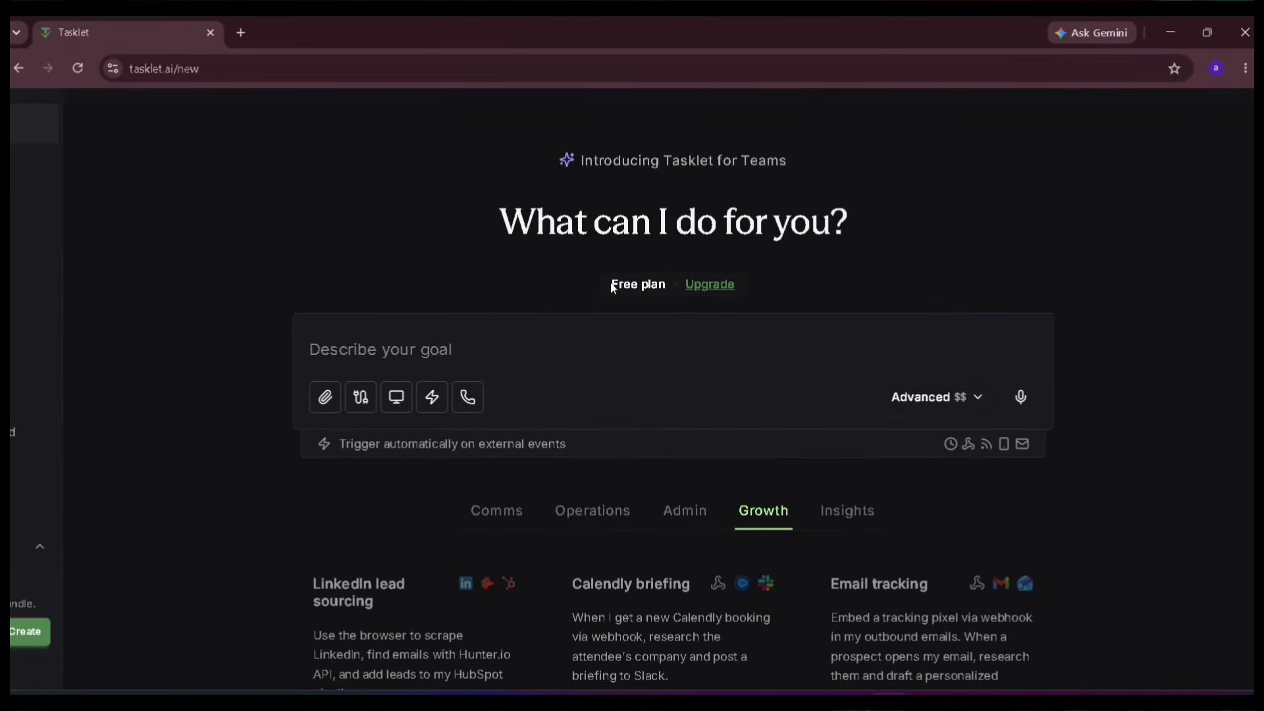
left_click_drag(612, 284, 646, 284)
Step: Choose the Genius preset for the new agent, and replace it with Anthropic's specific model Claude Opus 5
left_click(962, 398)
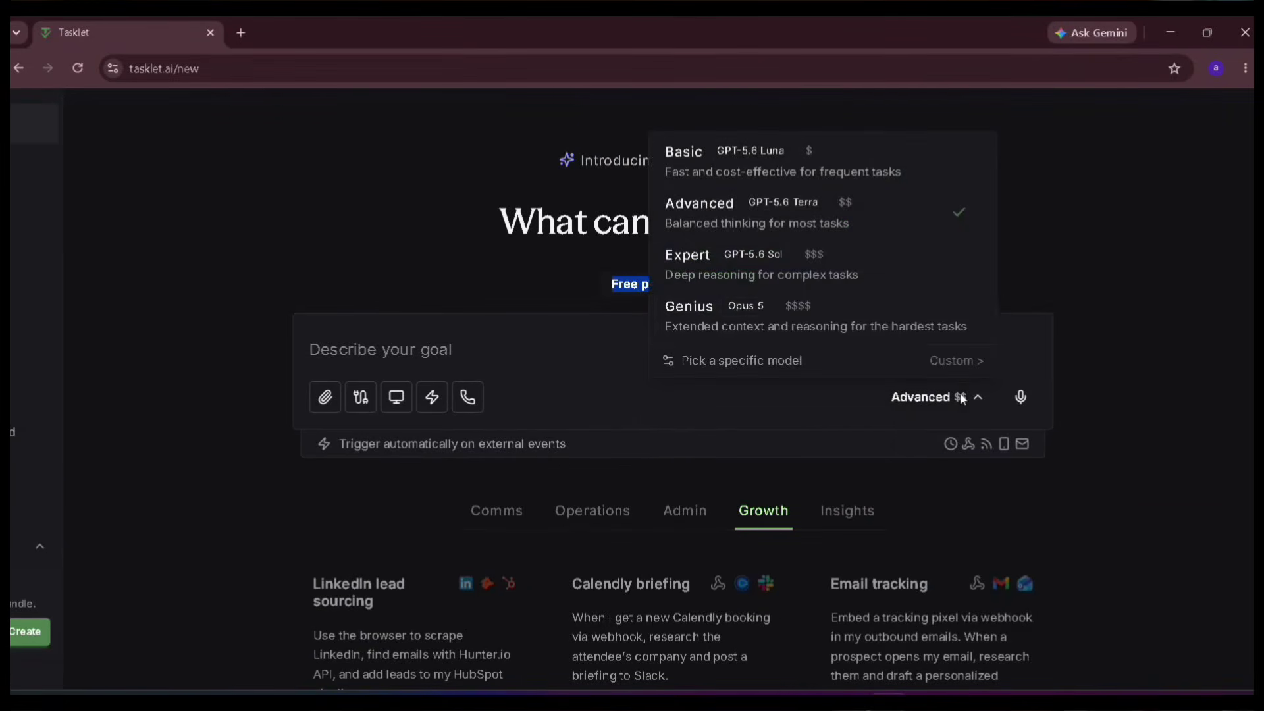
left_click(687, 321)
left_click(926, 399)
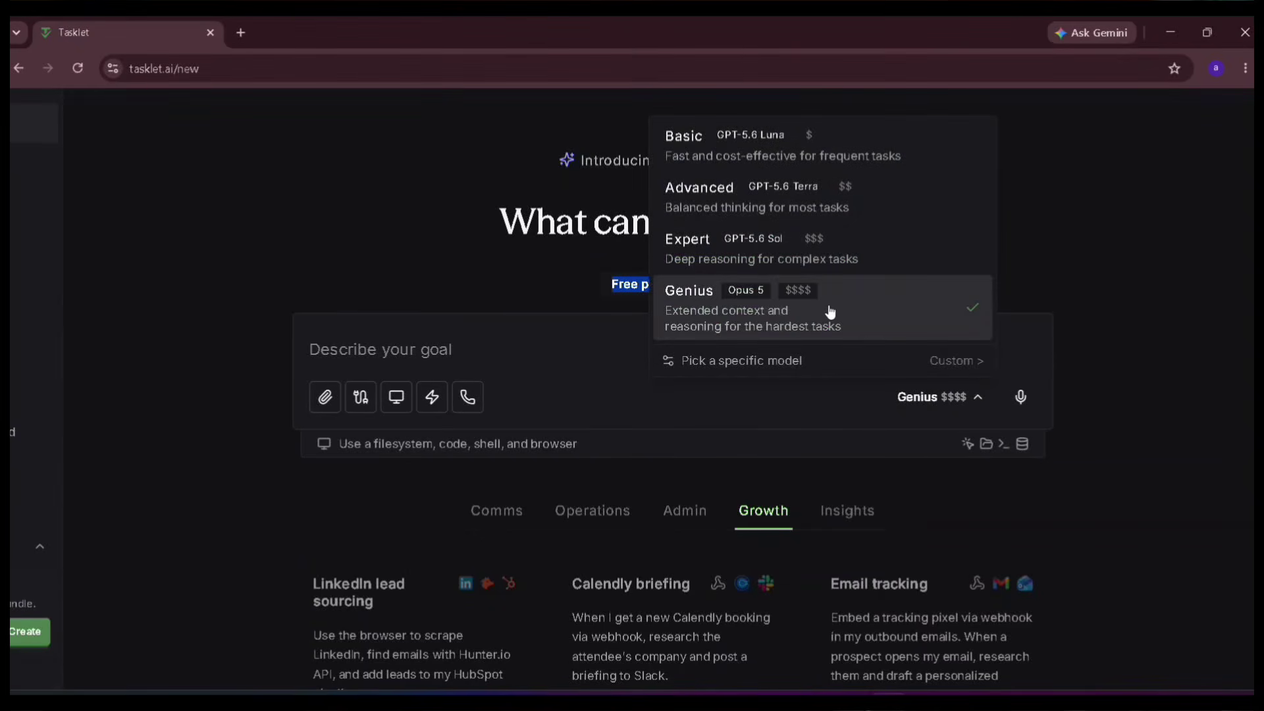
left_click(797, 364)
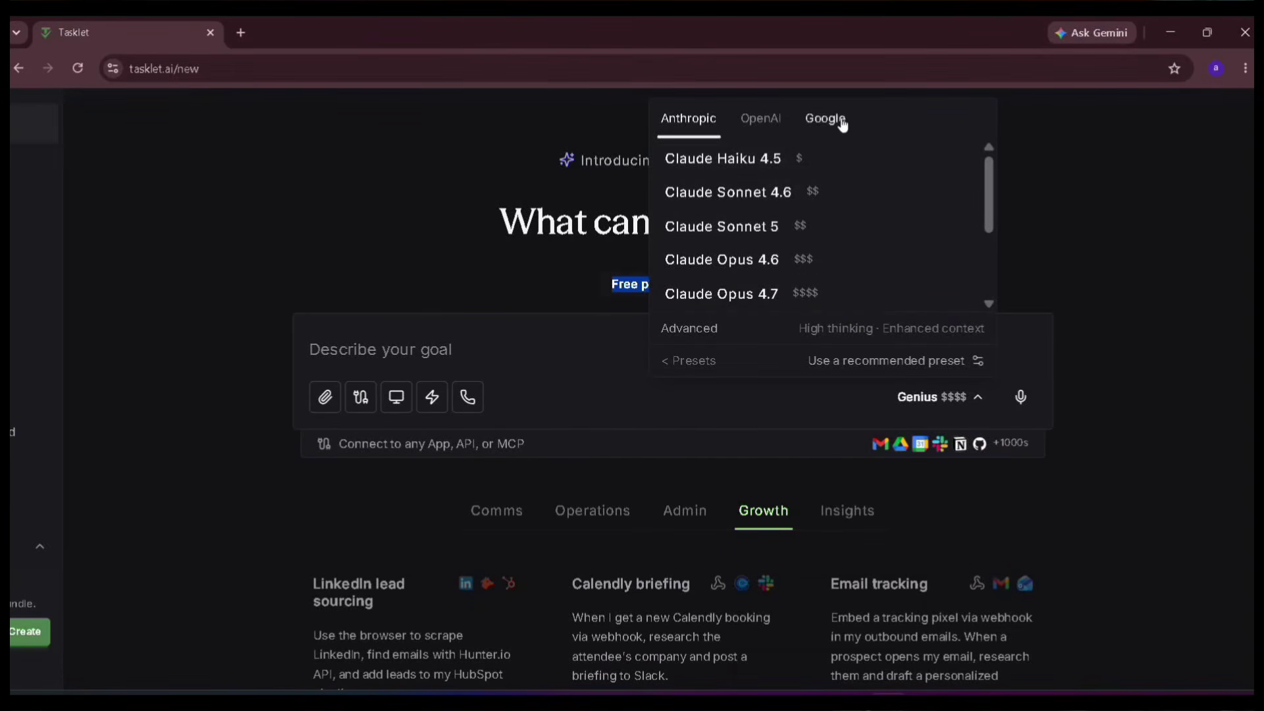
scroll(750, 195, "down", 2)
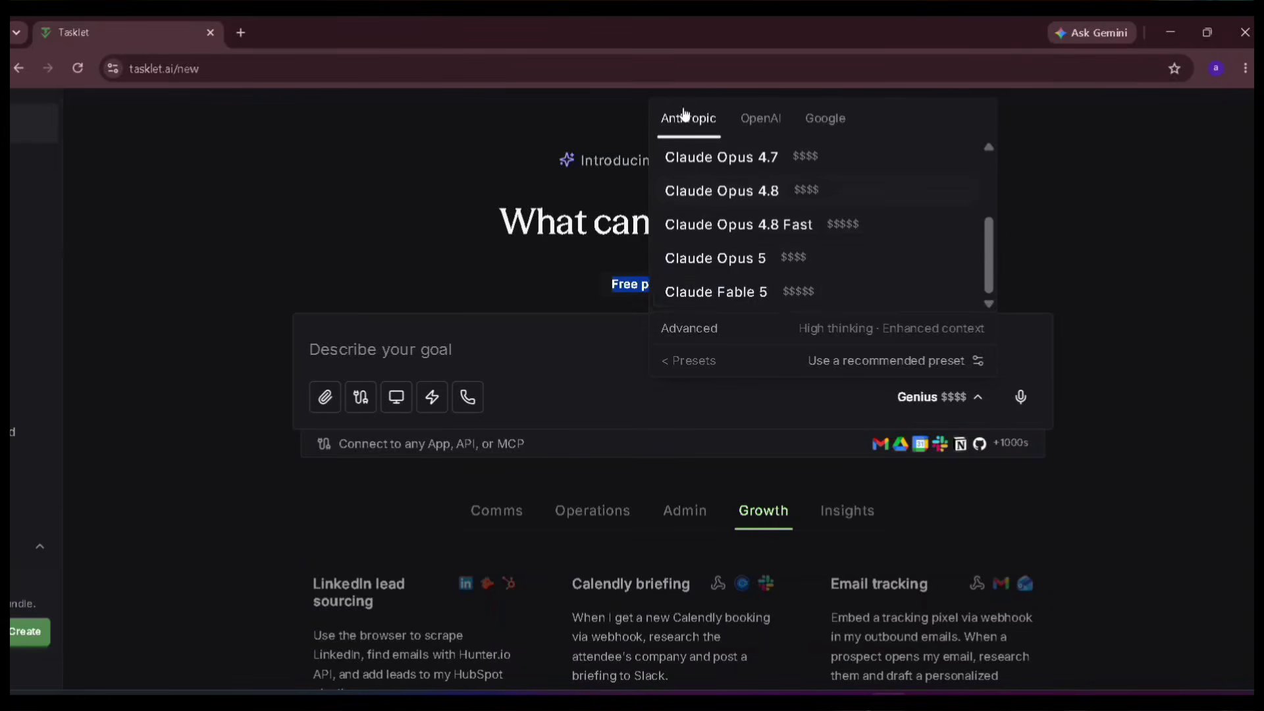
left_click(719, 262)
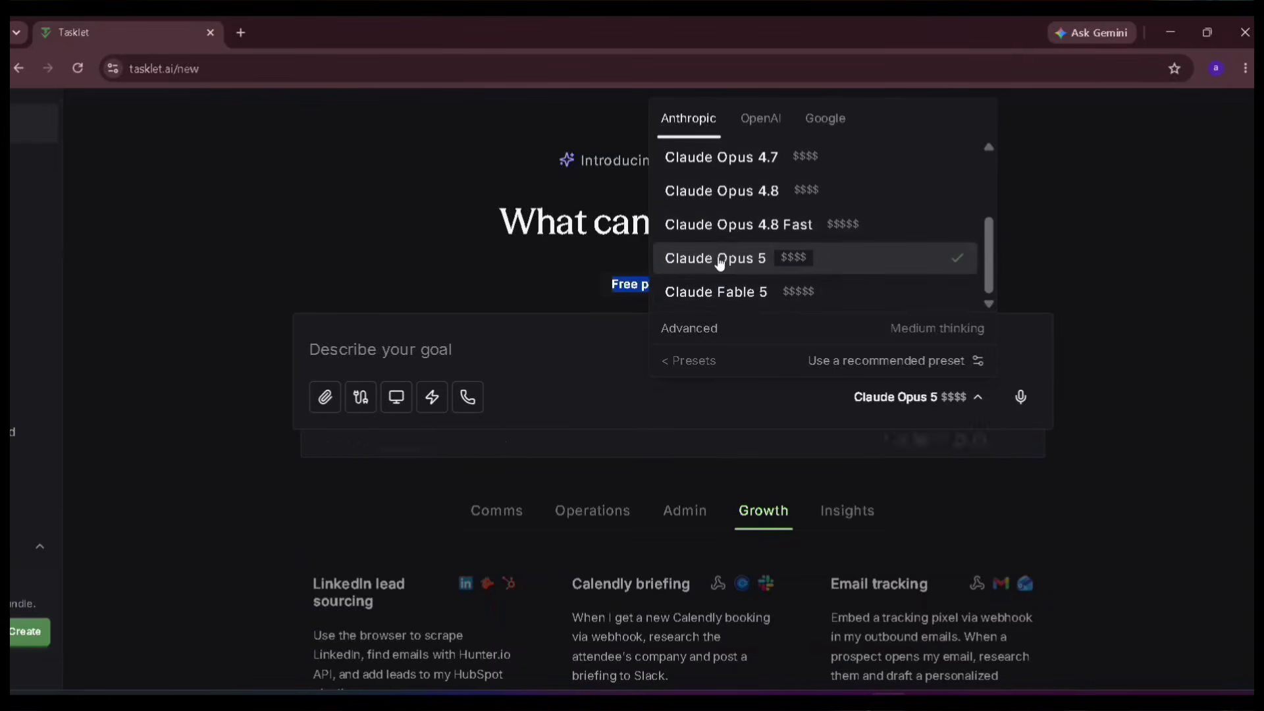
Step: Send the agent the prompt "Hi Create a mario html based games"
left_click(578, 350)
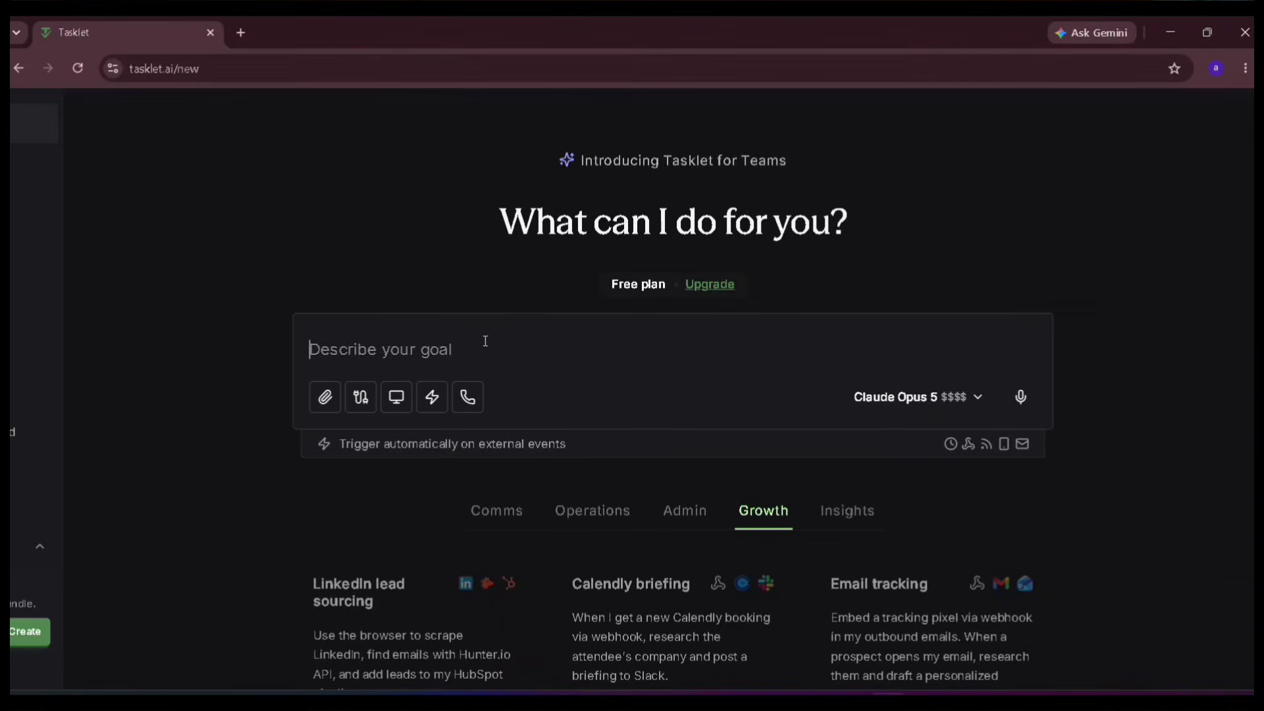
type("Hi")
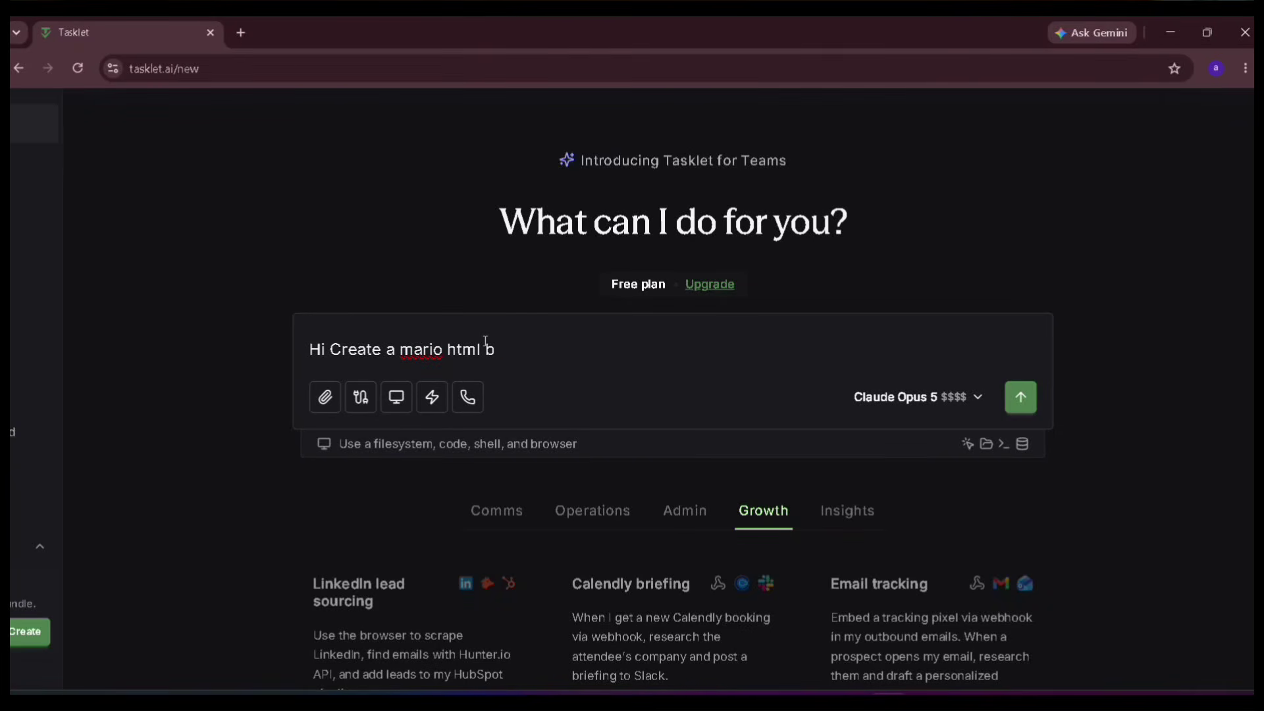
type("Create a mario html based games")
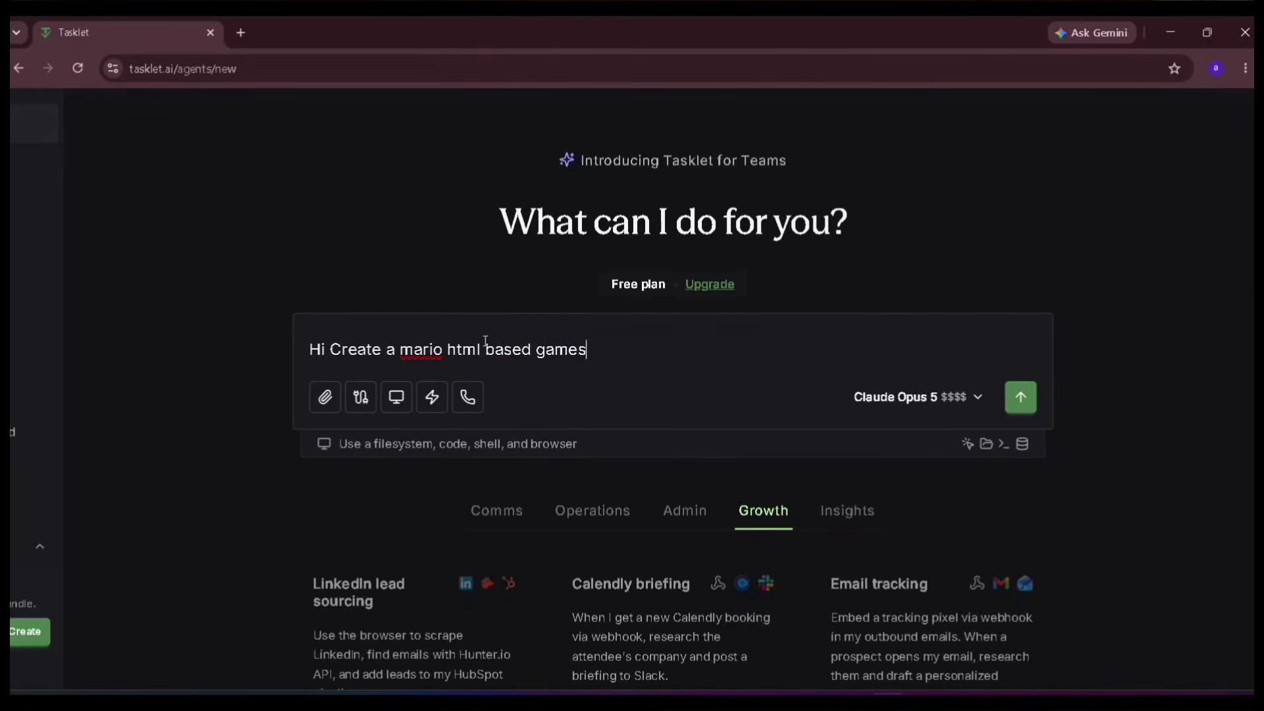
key("Return")
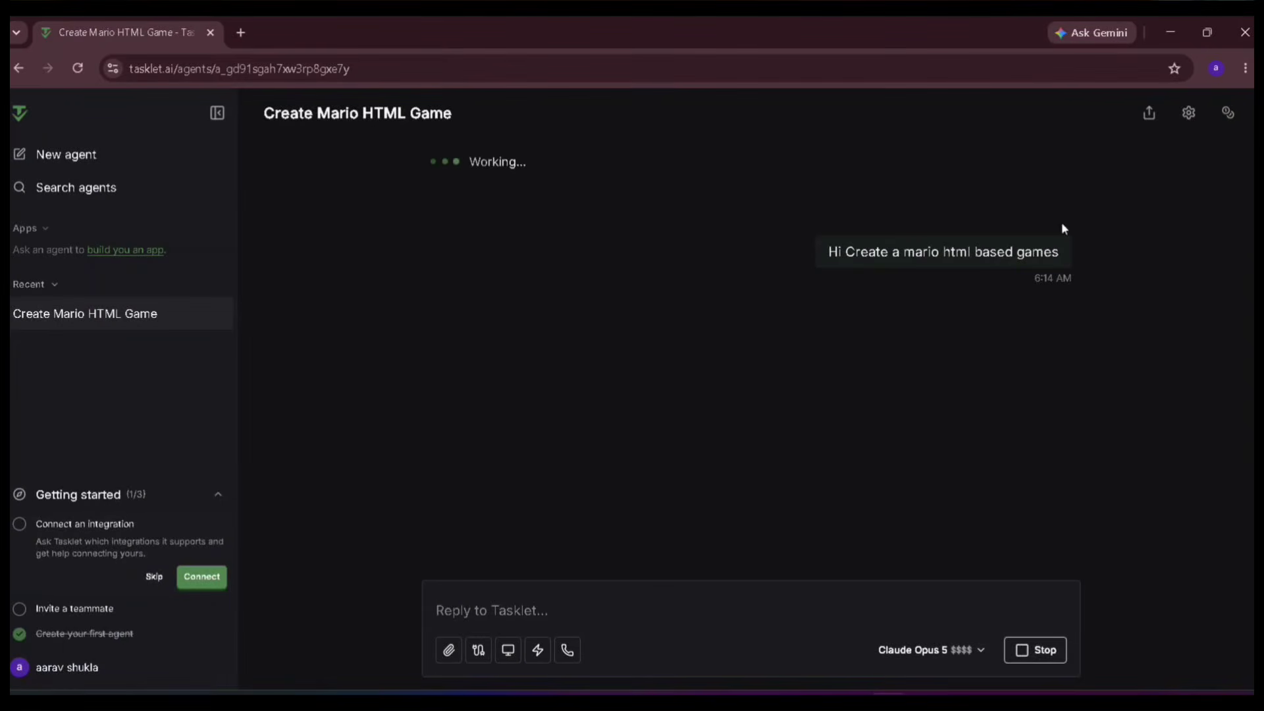
Step: View the Mario game agent's daily limit and the organization's credits
left_click(1228, 113)
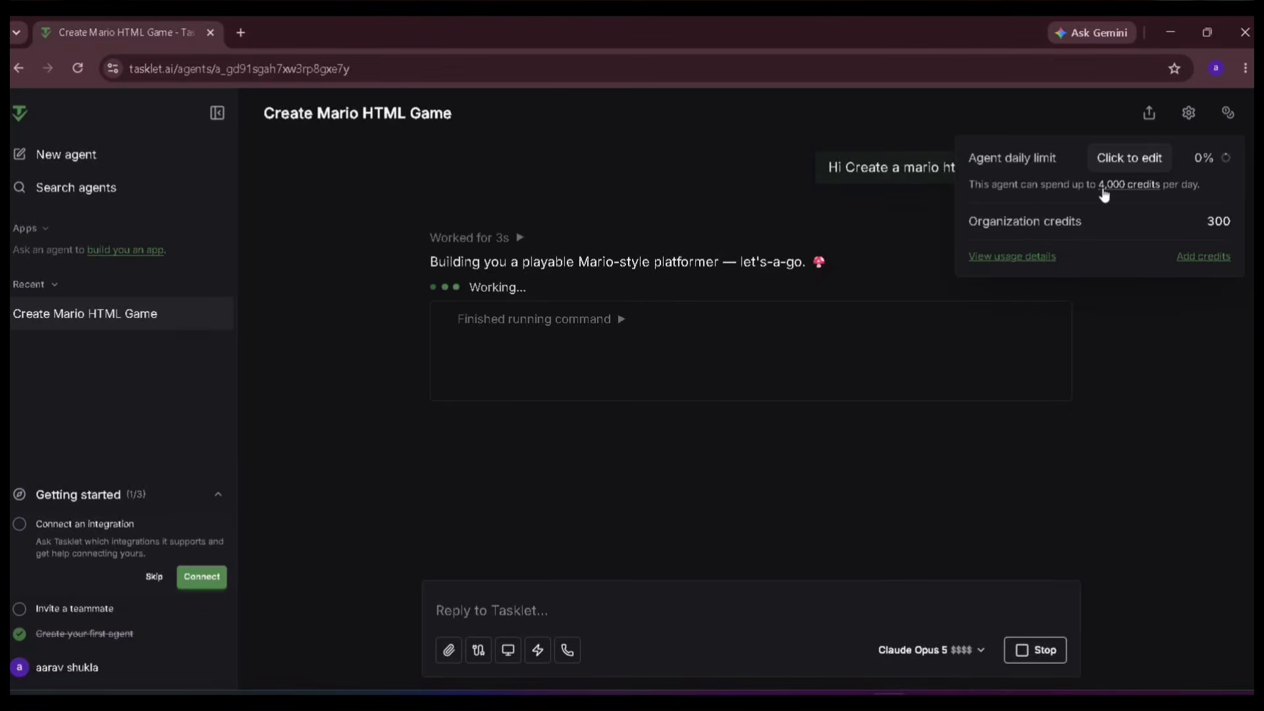
mouse_move(1213, 160)
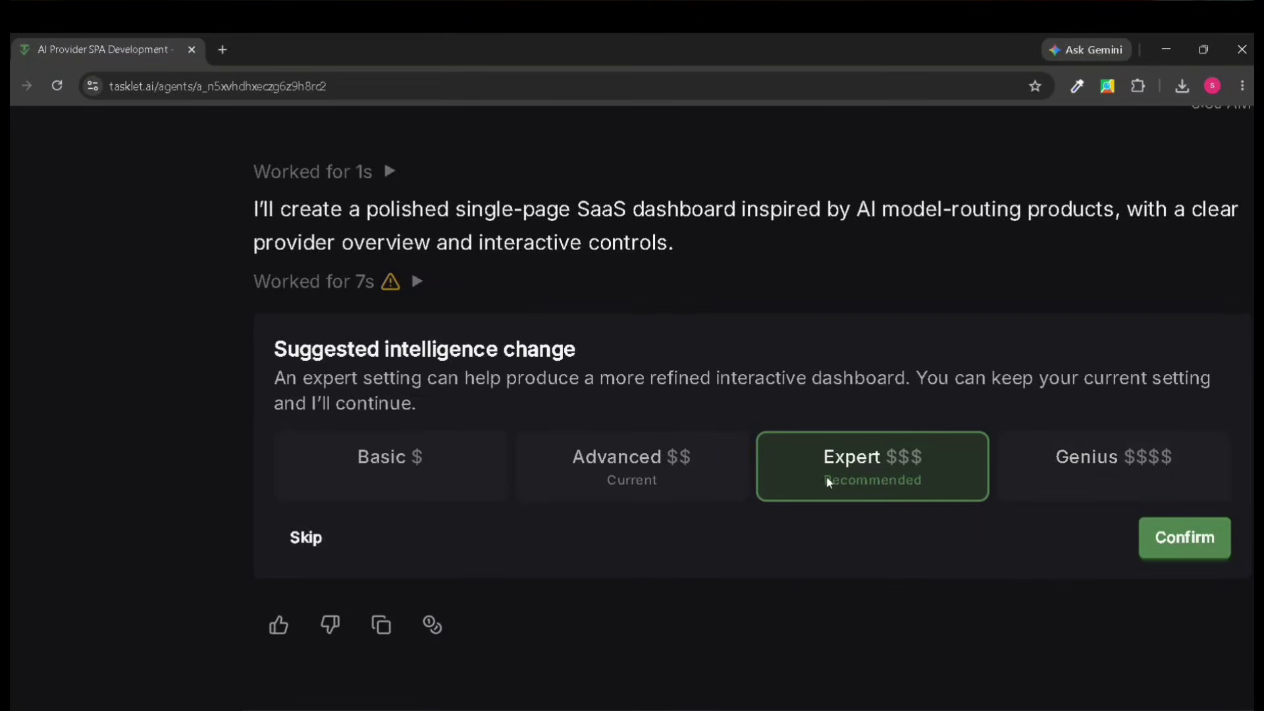
Step: Accept the suggested intelligence change to Expert in the AI Provider SPA Development chat and keep Expert selected
left_click(1193, 541)
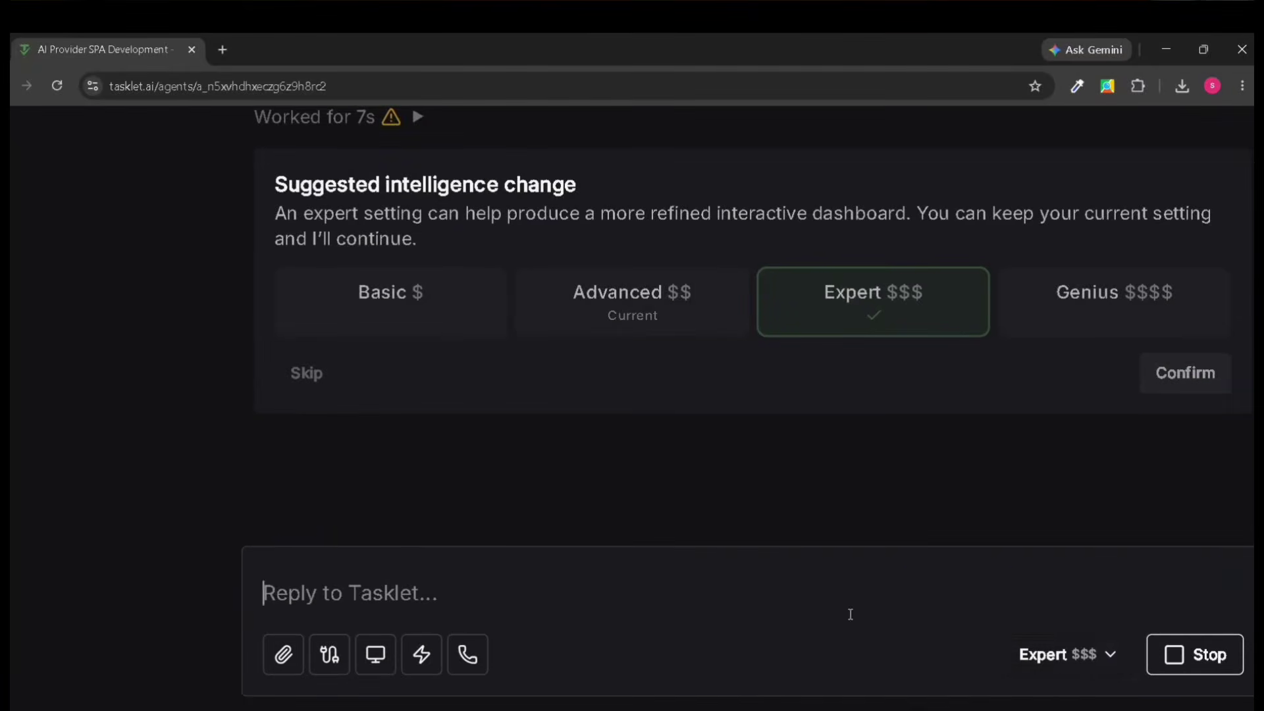
left_click(1068, 655)
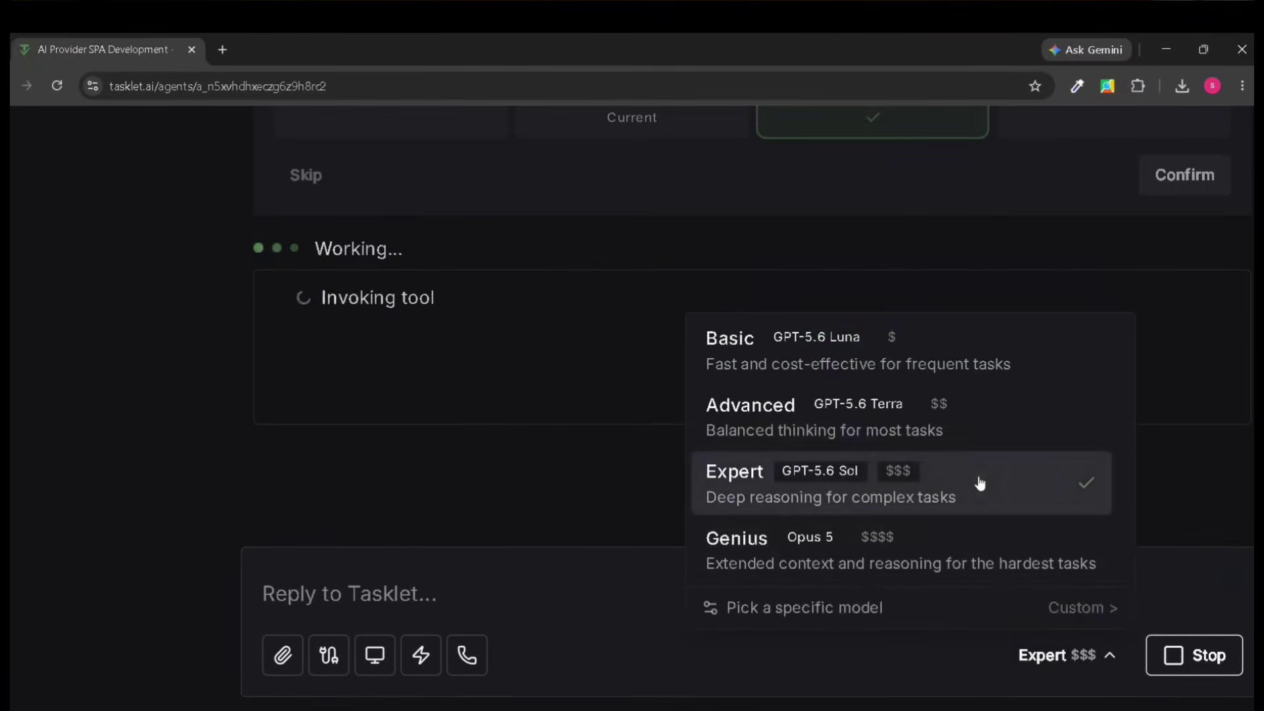
left_click(978, 484)
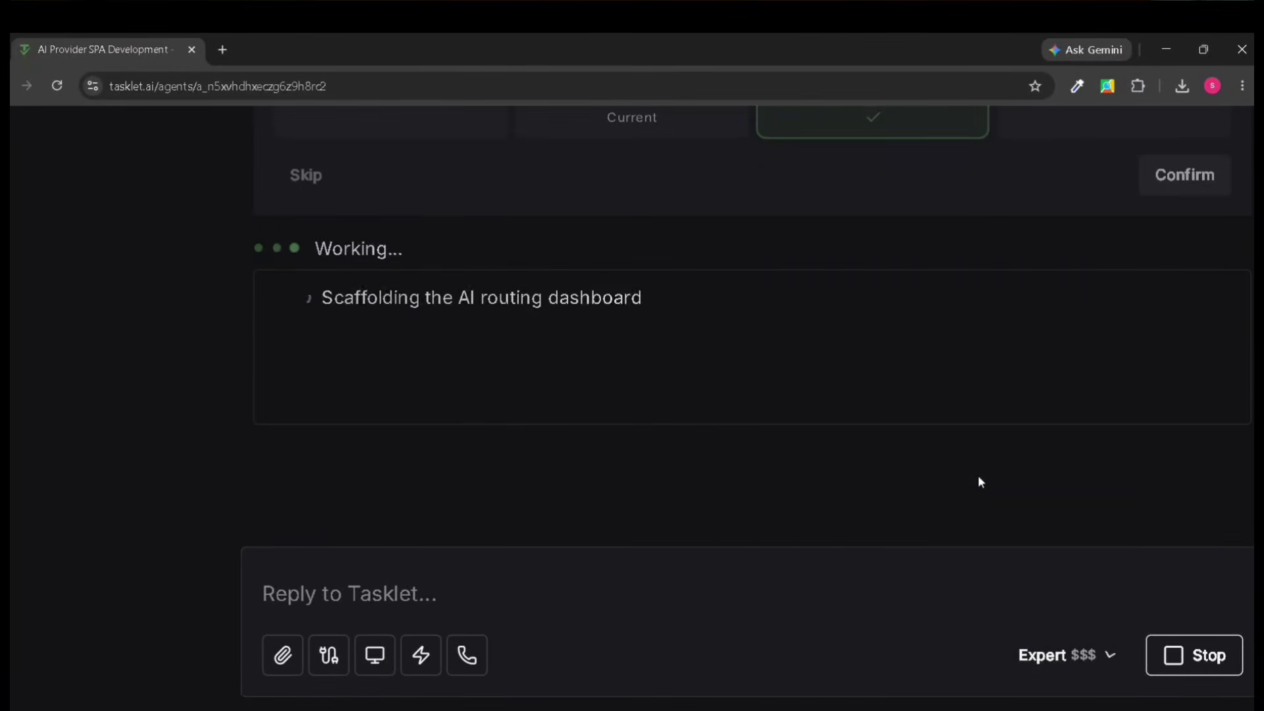
Step: Compare the available intelligence presets and their models with the suggested intelligence change in the chat
left_click(1075, 656)
scroll(636, 436, "up", 5)
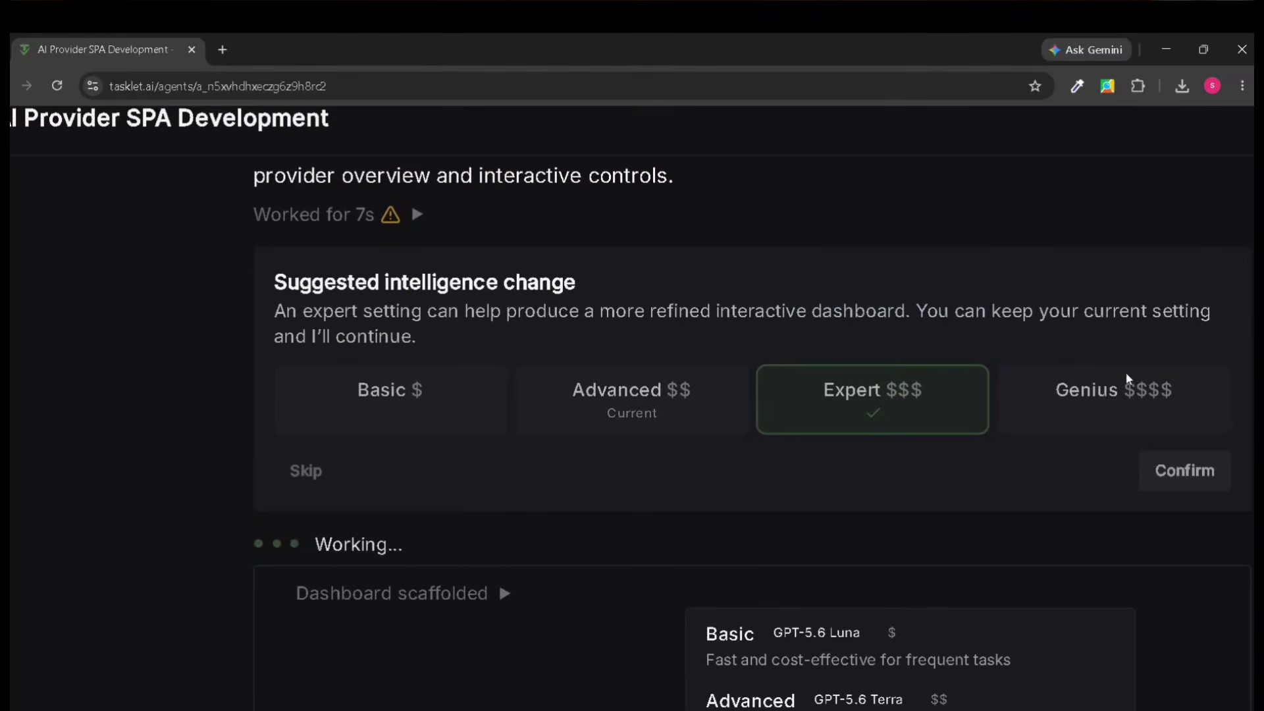
scroll(658, 507, "down", 5)
scroll(632, 489, "right", 5)
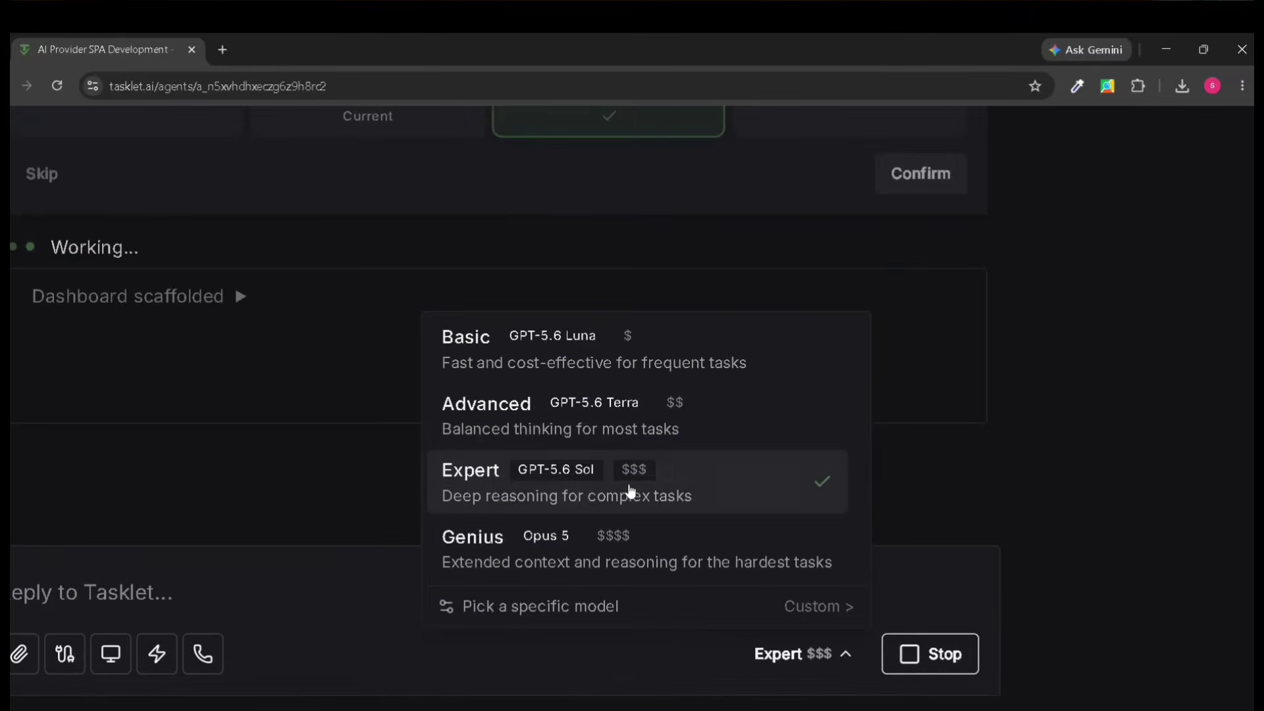
scroll(629, 485, "down", 1)
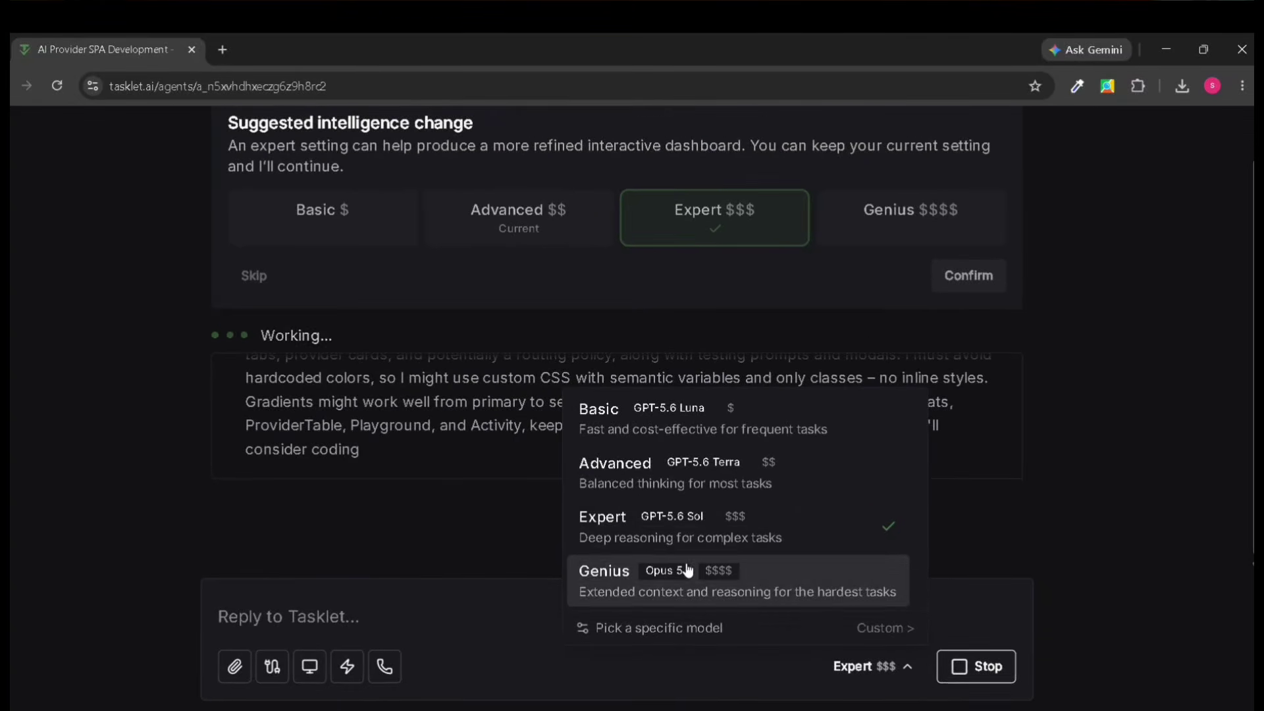
left_click(436, 533)
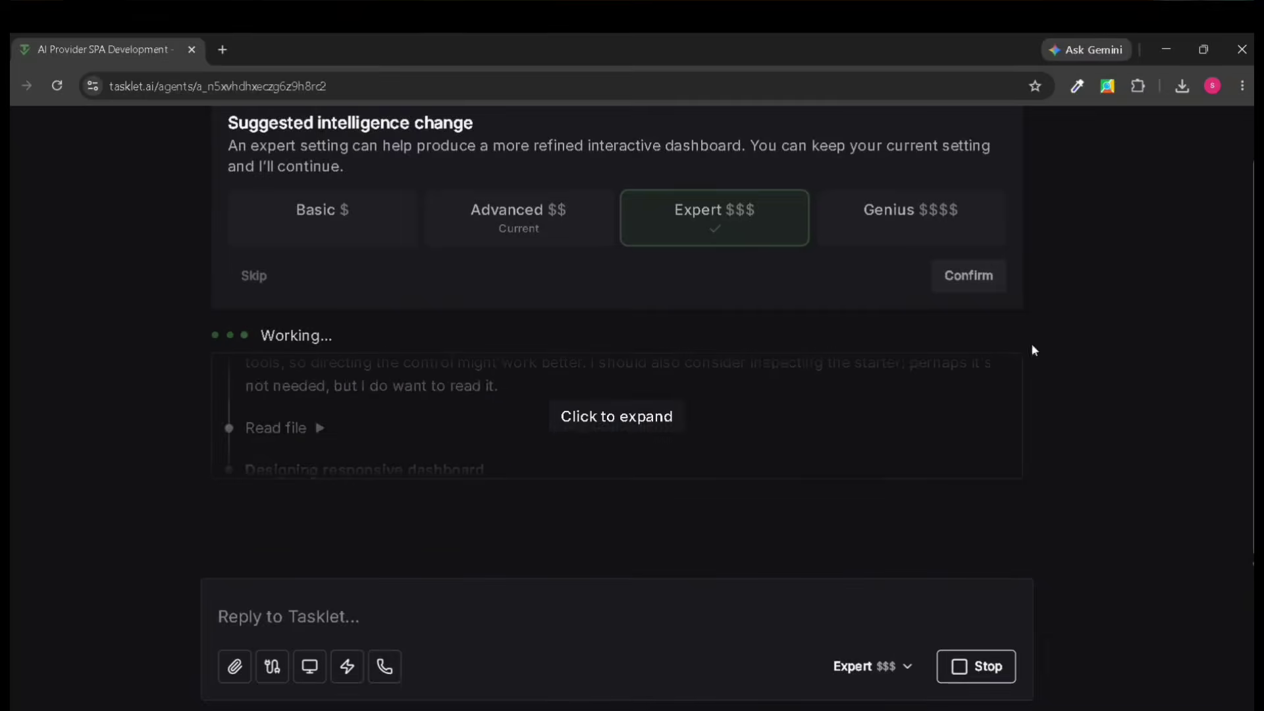
Step: Examine the credit usage of the AI Provider SPA Development agent and the remaining organization credits
scroll(1116, 297, "down", 3)
left_click(1227, 131)
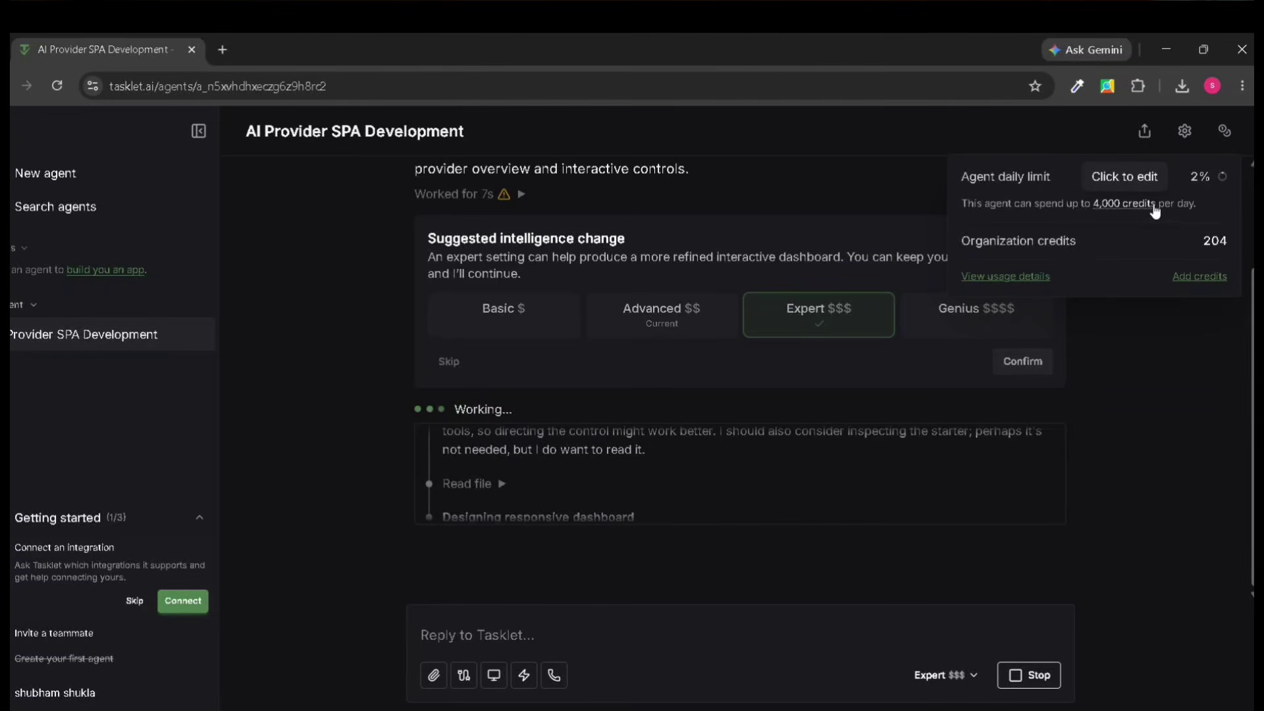
mouse_move(1222, 178)
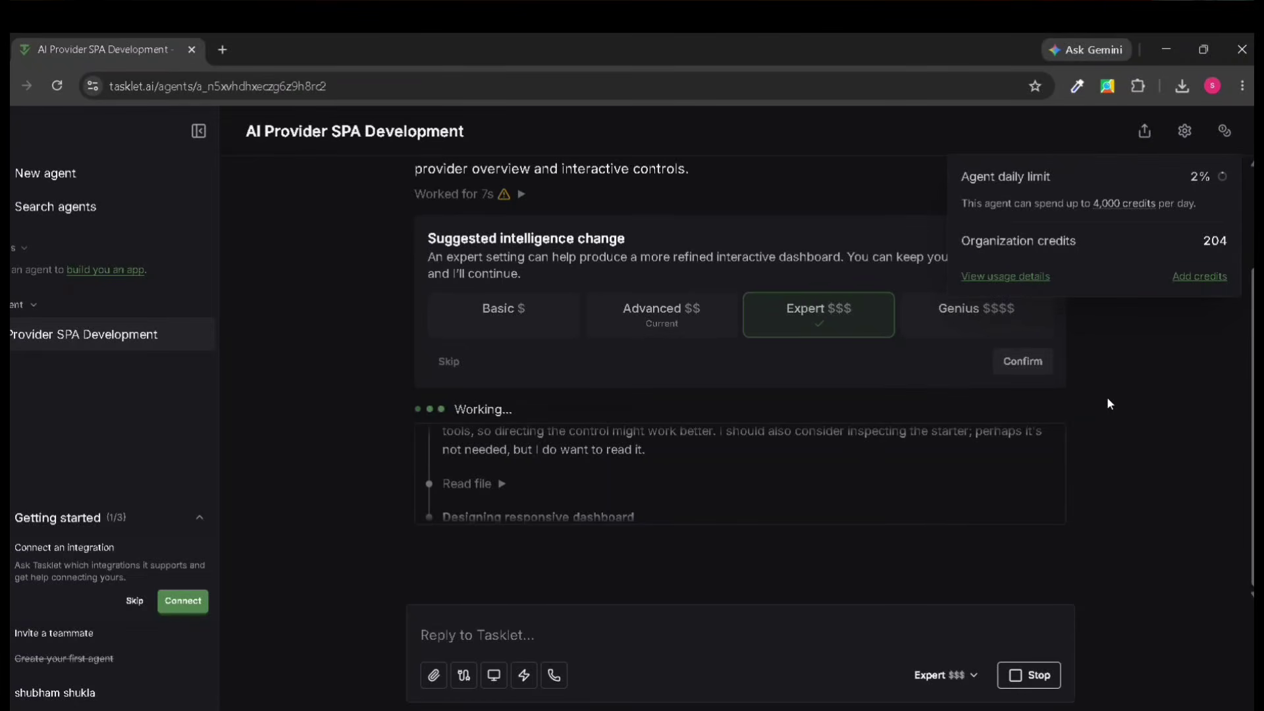
Step: Expand the Invite a teammate task in the getting-started checklist and review the available intelligence presets without changing the selection
left_click(674, 566)
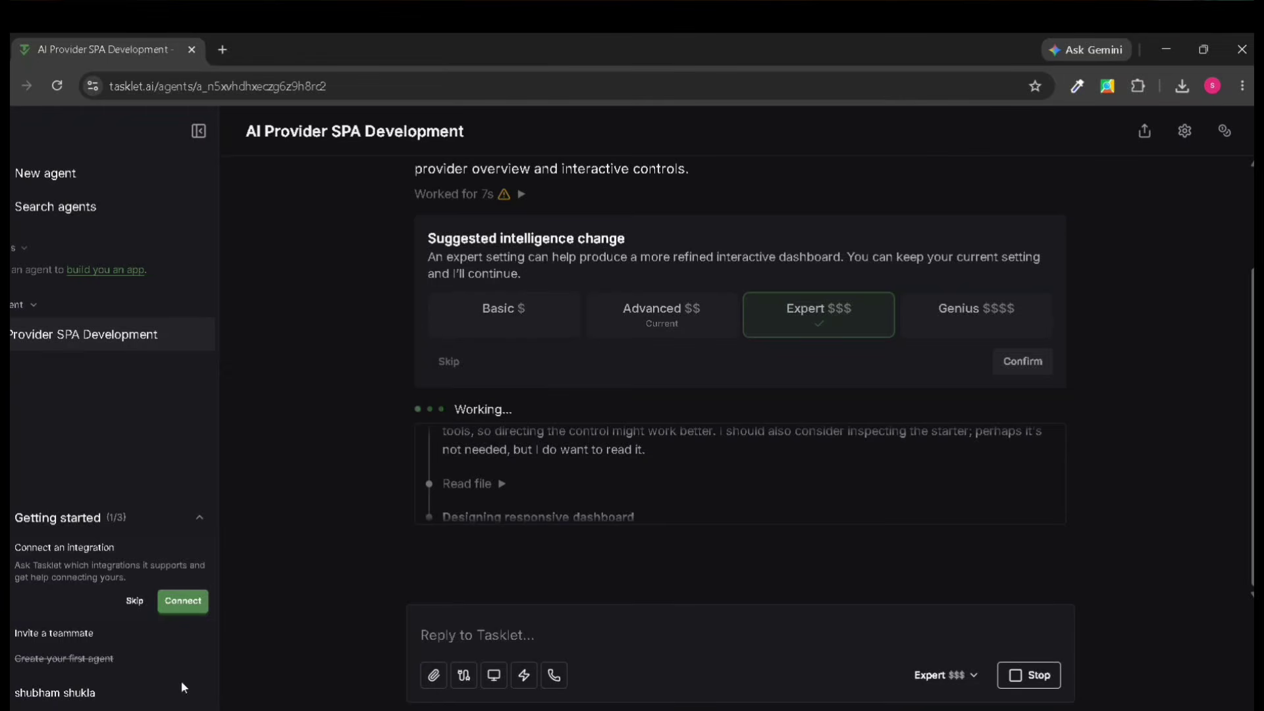
left_click(77, 638)
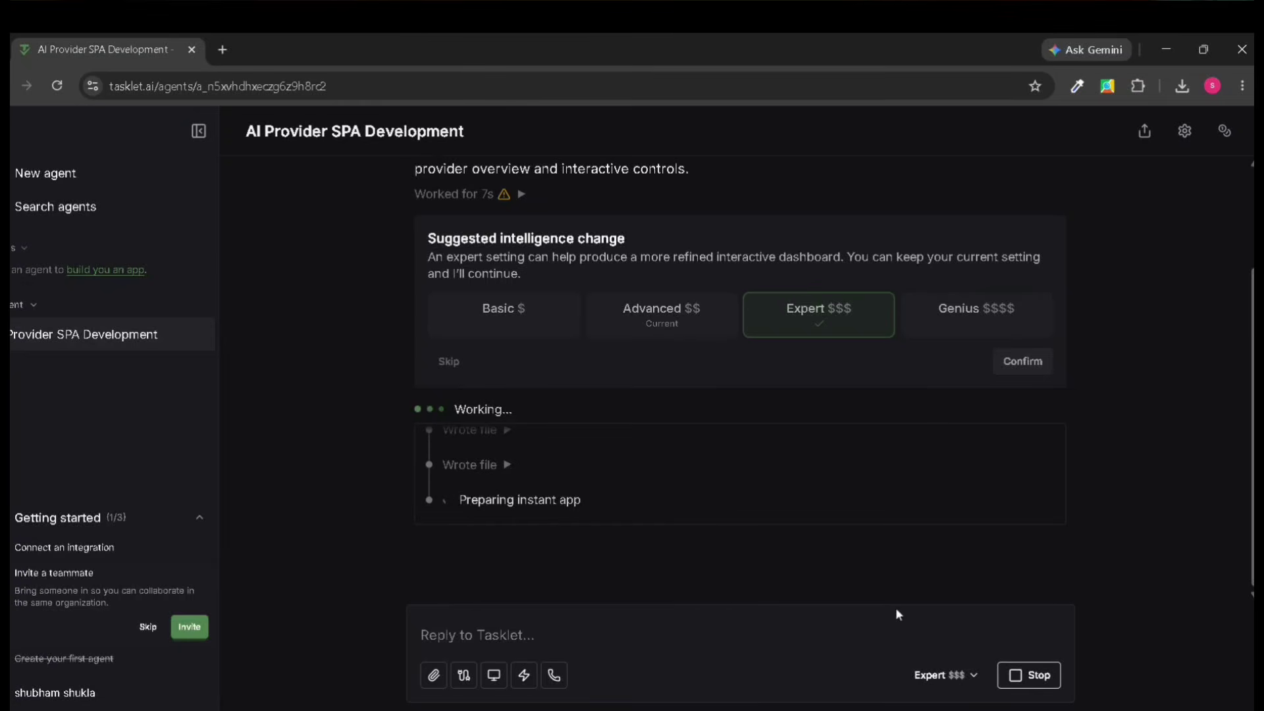
left_click(939, 675)
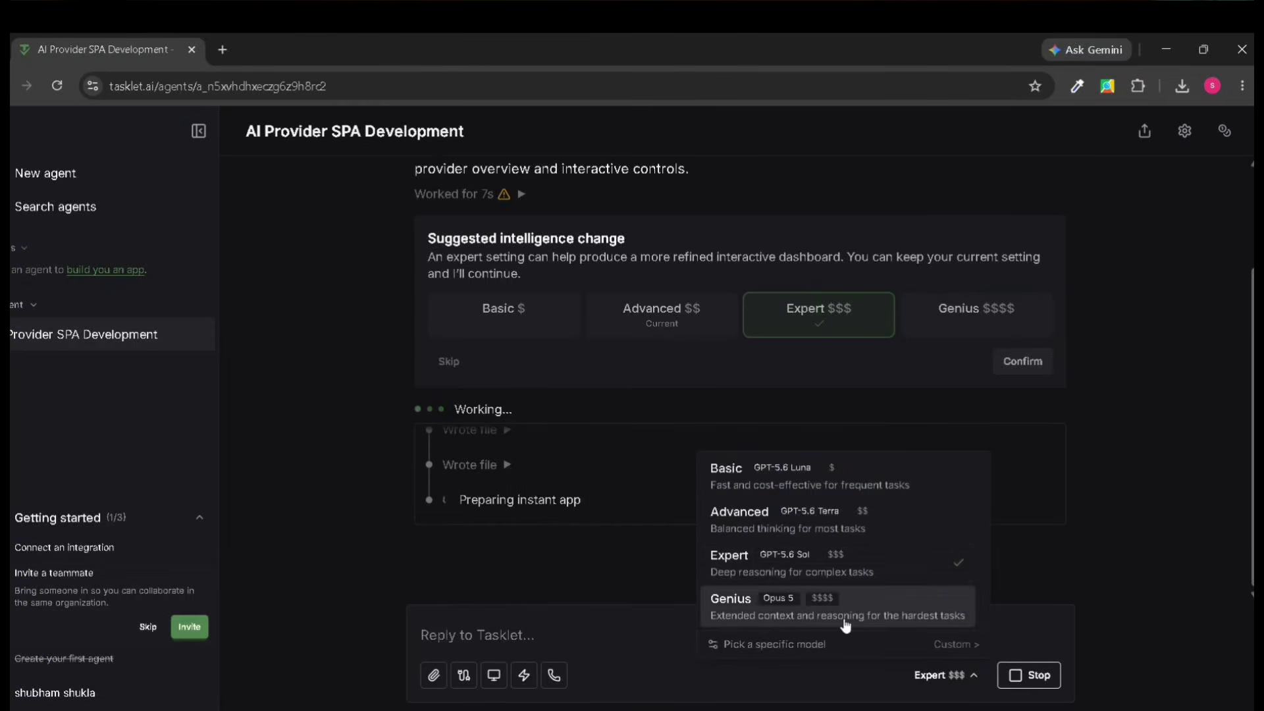
left_click(481, 595)
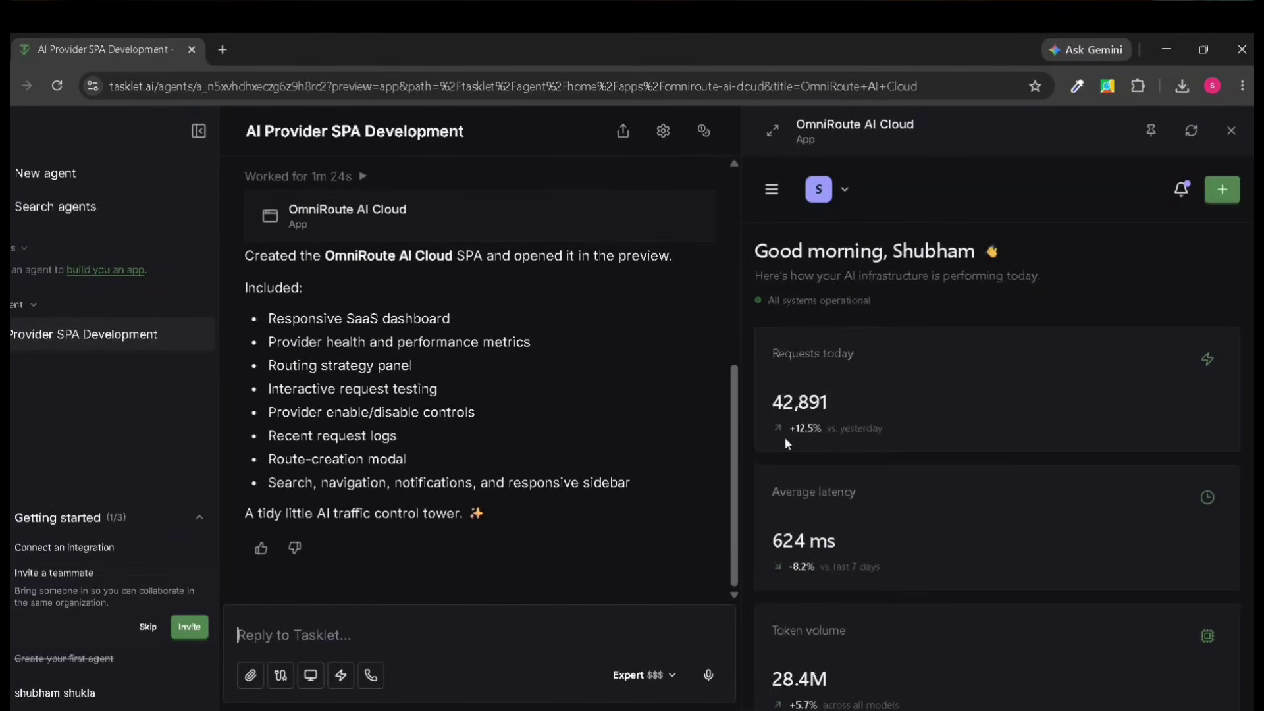
Step: Widen the OmniRoute AI Cloud app preview, look through its overview dashboard, and narrow the preview again
left_click_drag(740, 204, 524, 206)
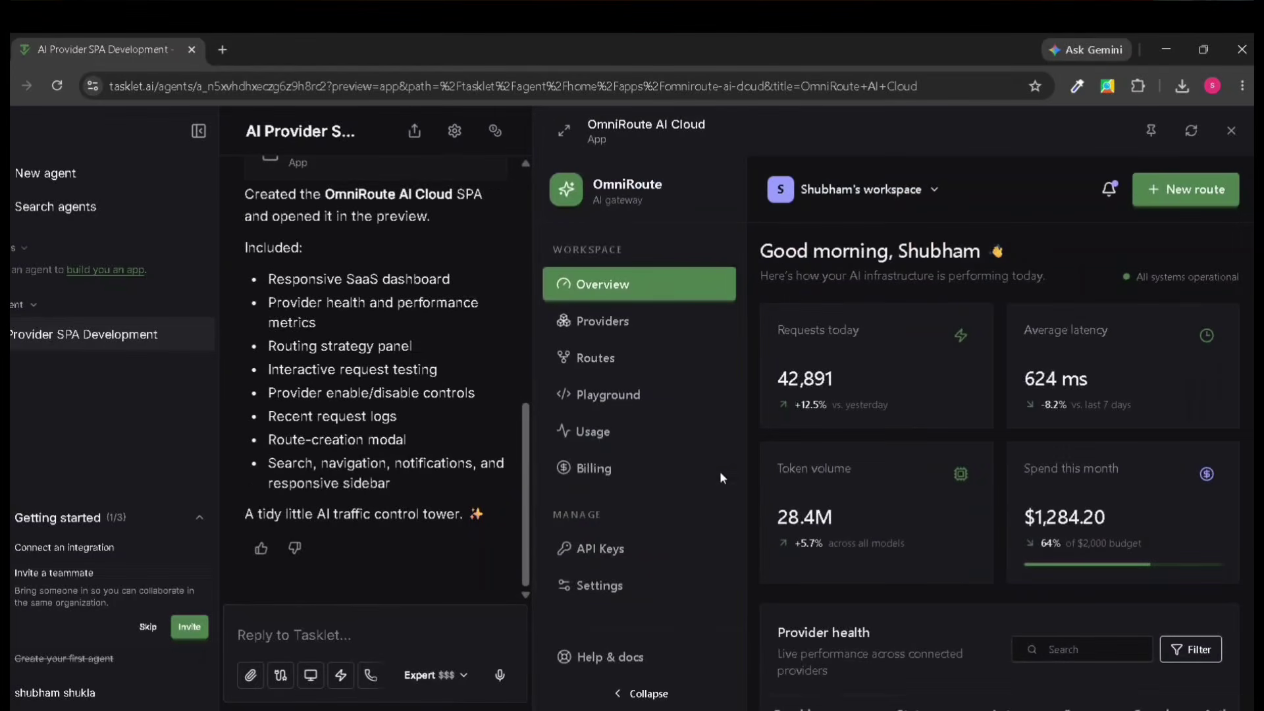
scroll(1018, 487, "down", 10)
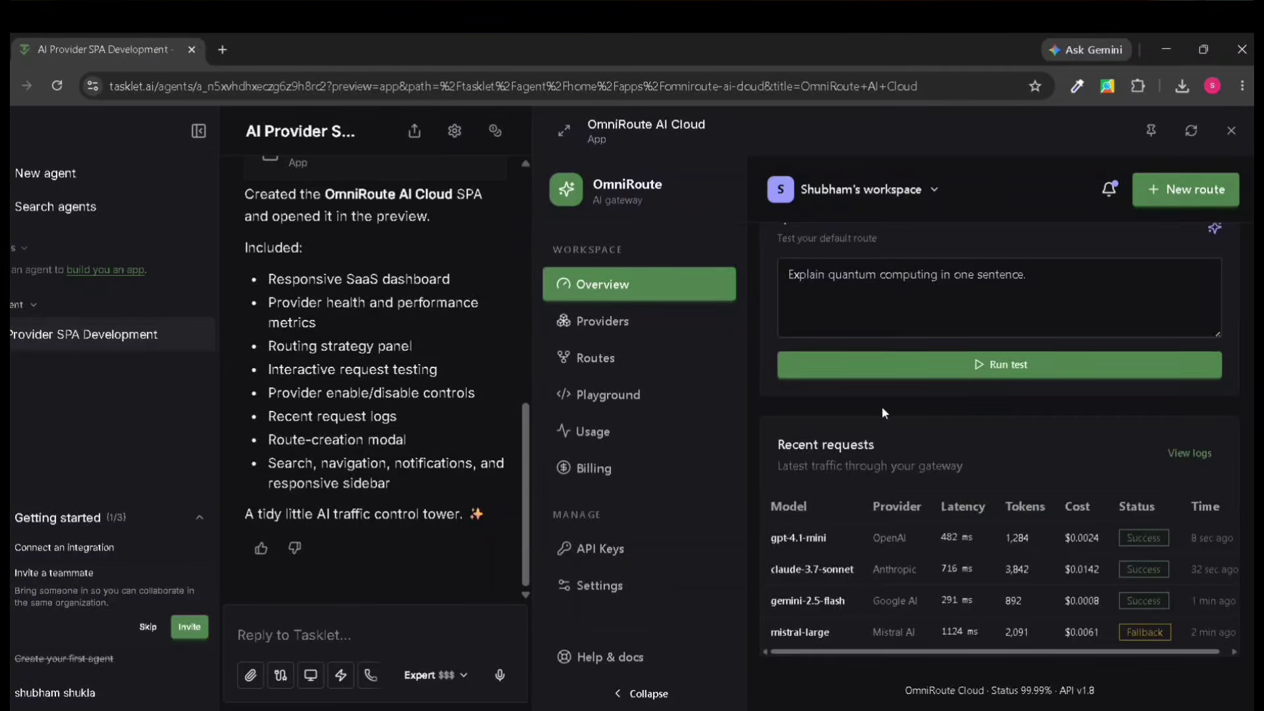
scroll(884, 413, "up", 10)
left_click_drag(534, 209, 768, 210)
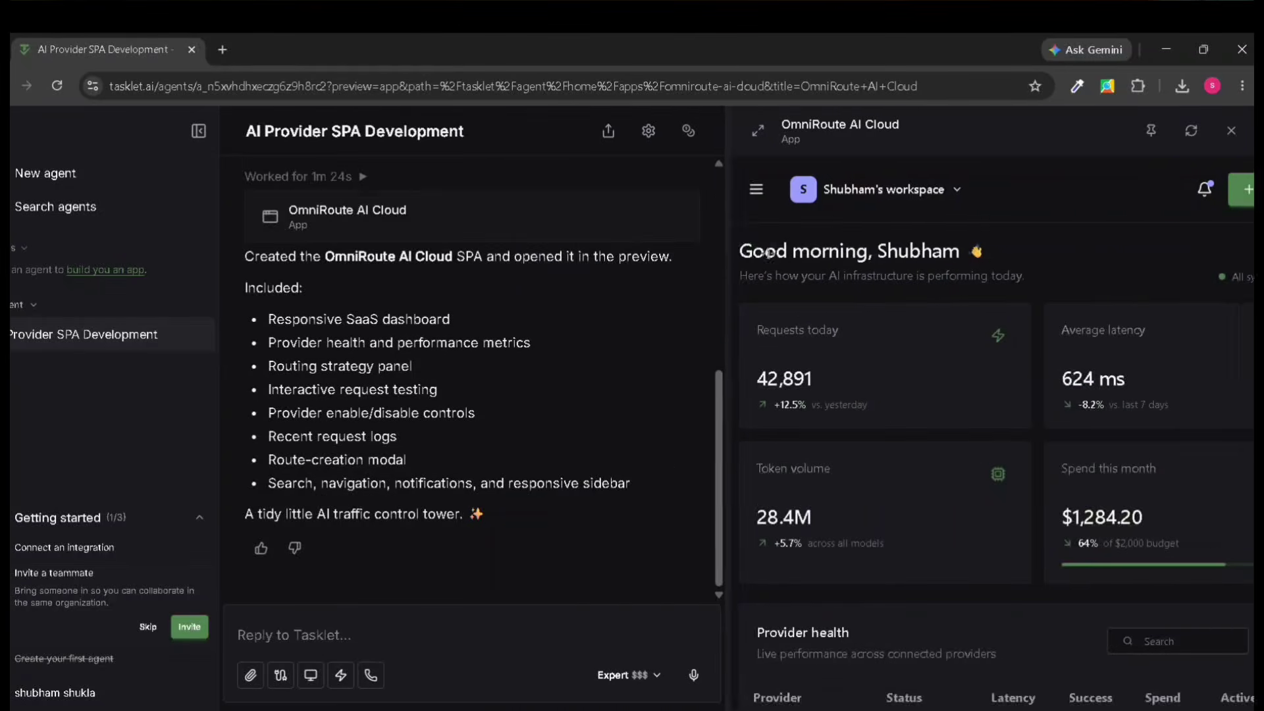
Step: Check the agent's daily limit usage and the remaining organization credits after the app build
left_click(732, 130)
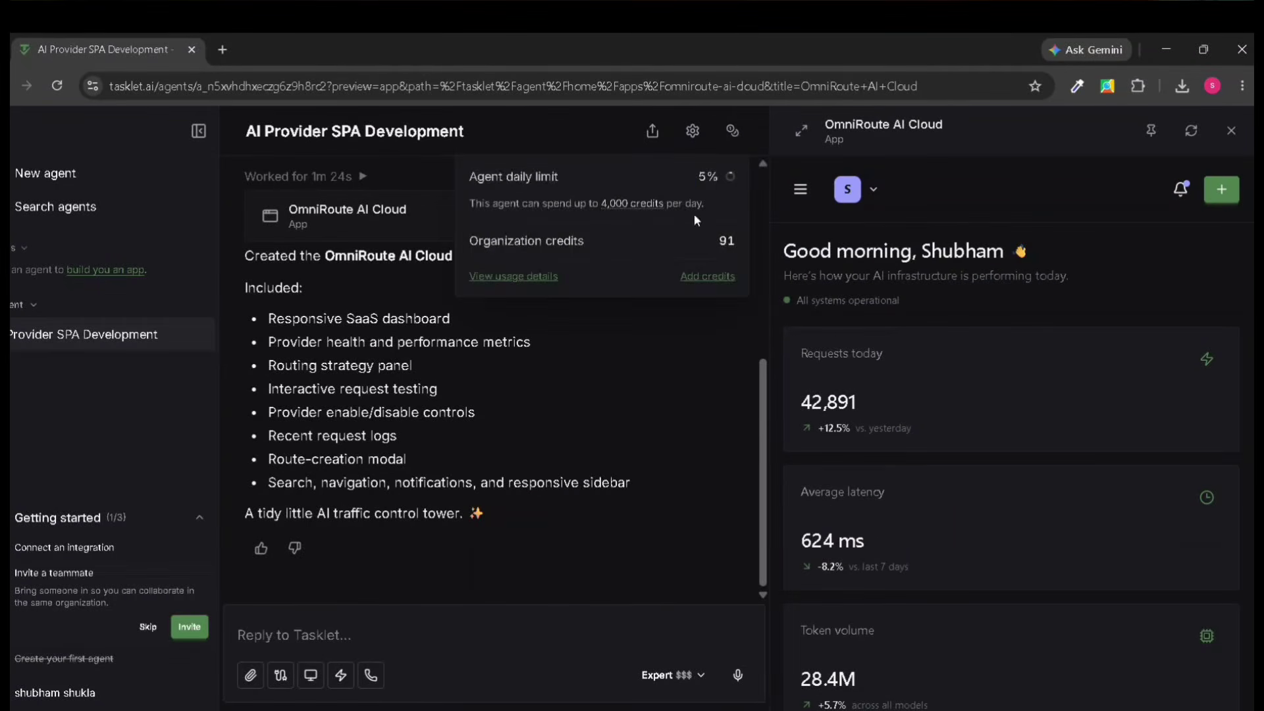
left_click(732, 241)
double_click(731, 241)
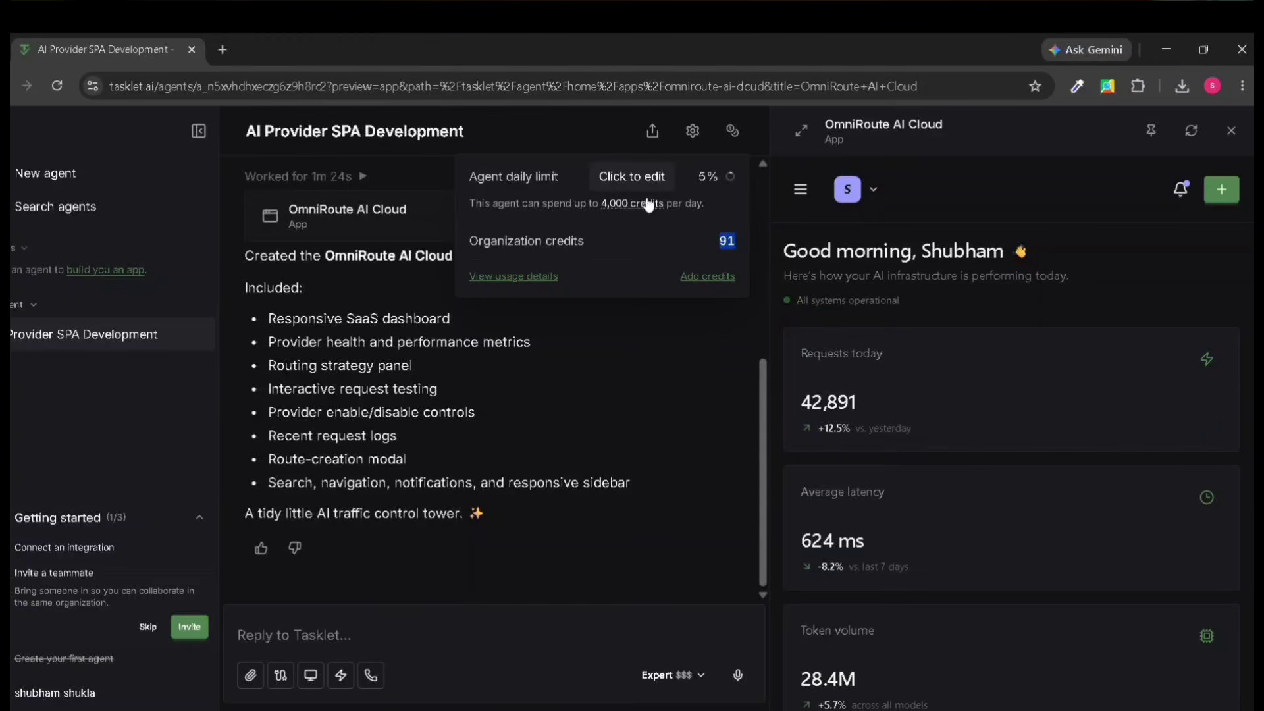
mouse_move(728, 180)
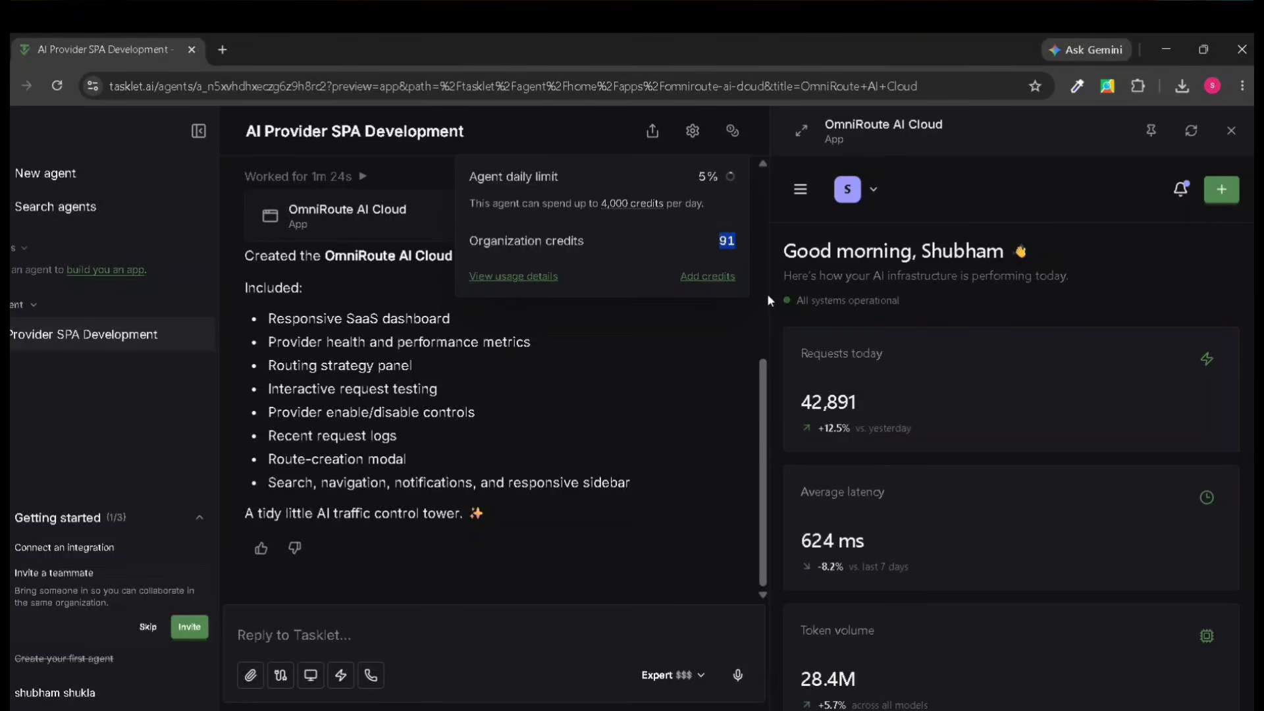
Step: Expand the OmniRoute AI Cloud preview to full screen and collapse the agent sidebar to view the dashboard at full width
left_click(799, 135)
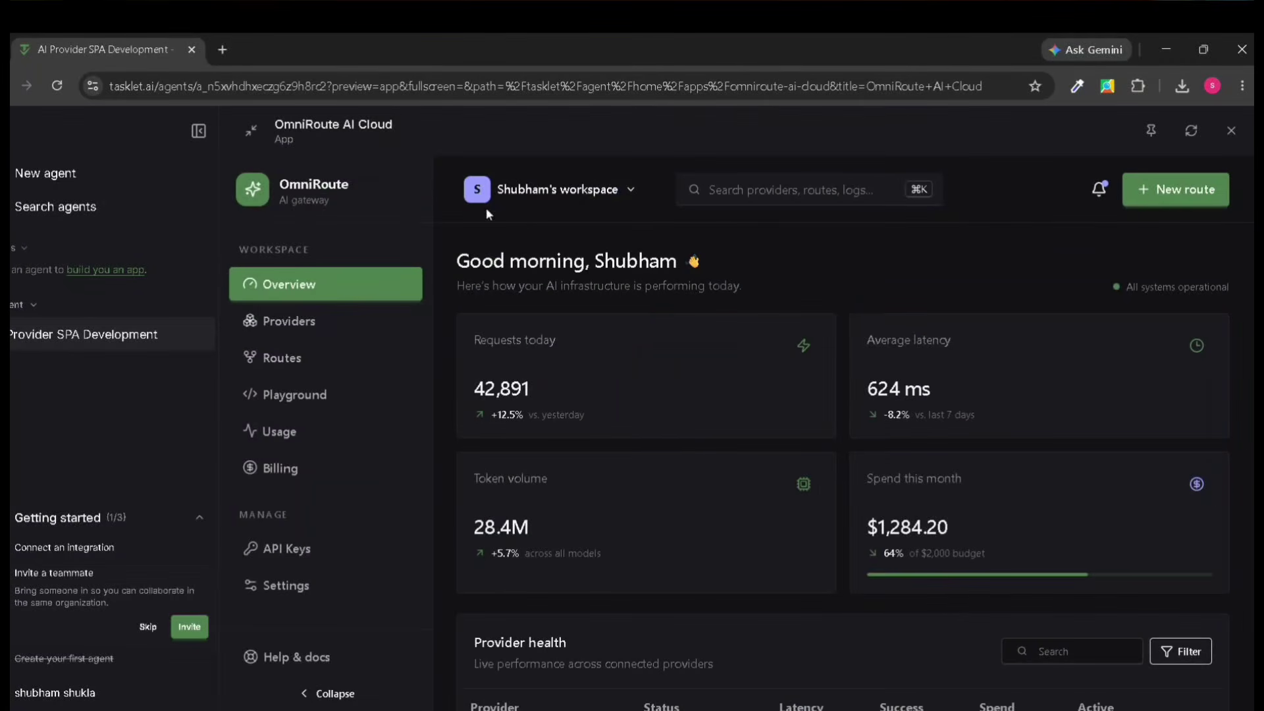
left_click(197, 130)
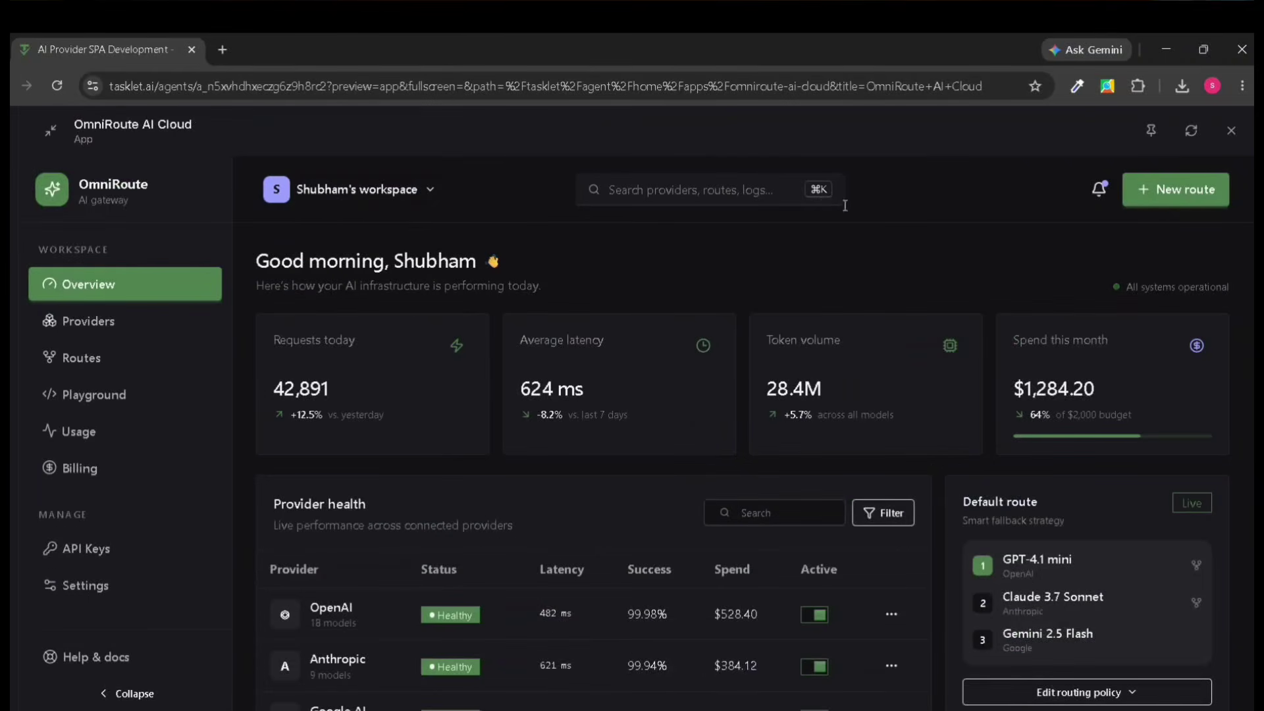
scroll(924, 377, "down", 3)
scroll(453, 553, "up", 3)
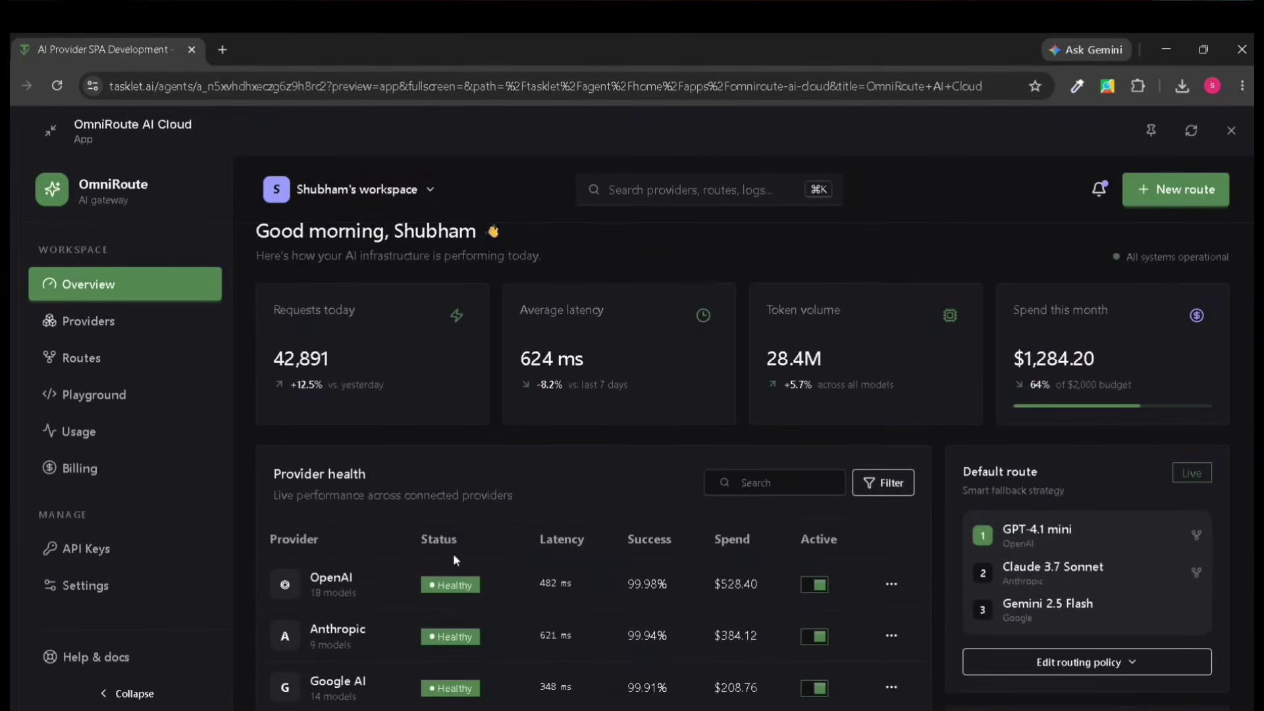
Step: Test the OpenAI provider's Active switch in the Provider health table and look over the rest of the overview page
scroll(339, 461, "down", 4)
scroll(767, 474, "up", 1)
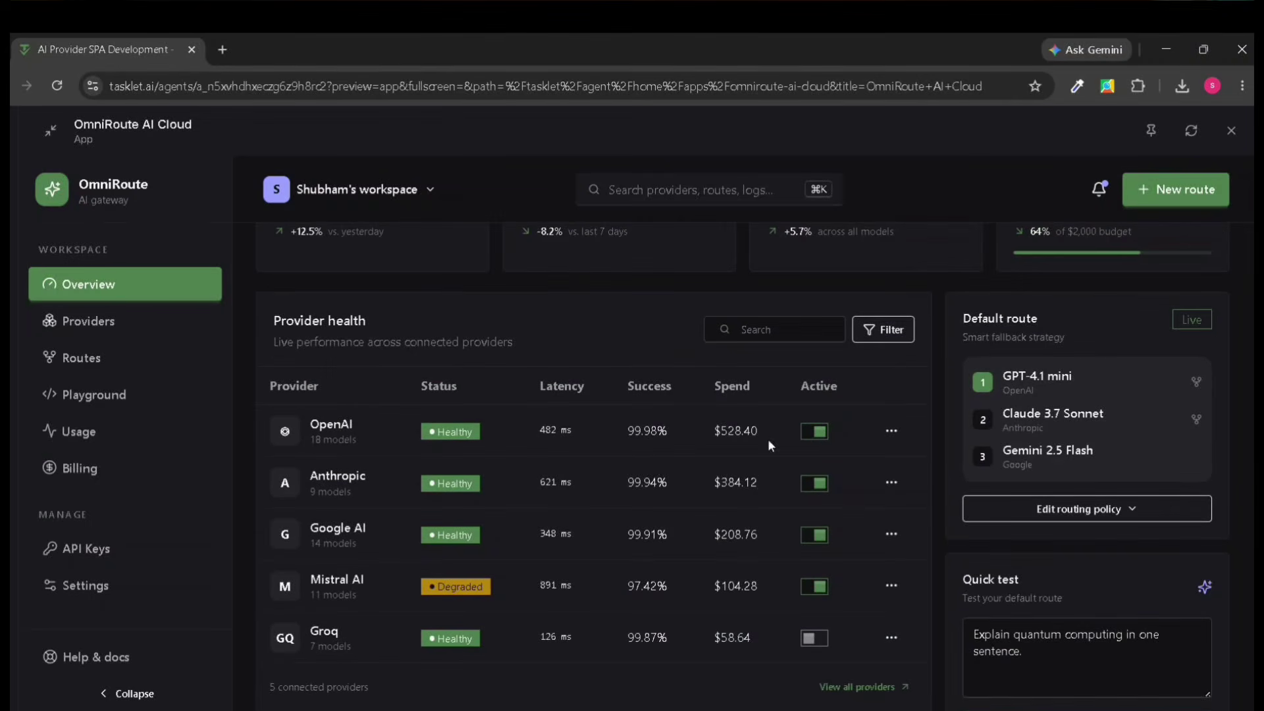
left_click(809, 432)
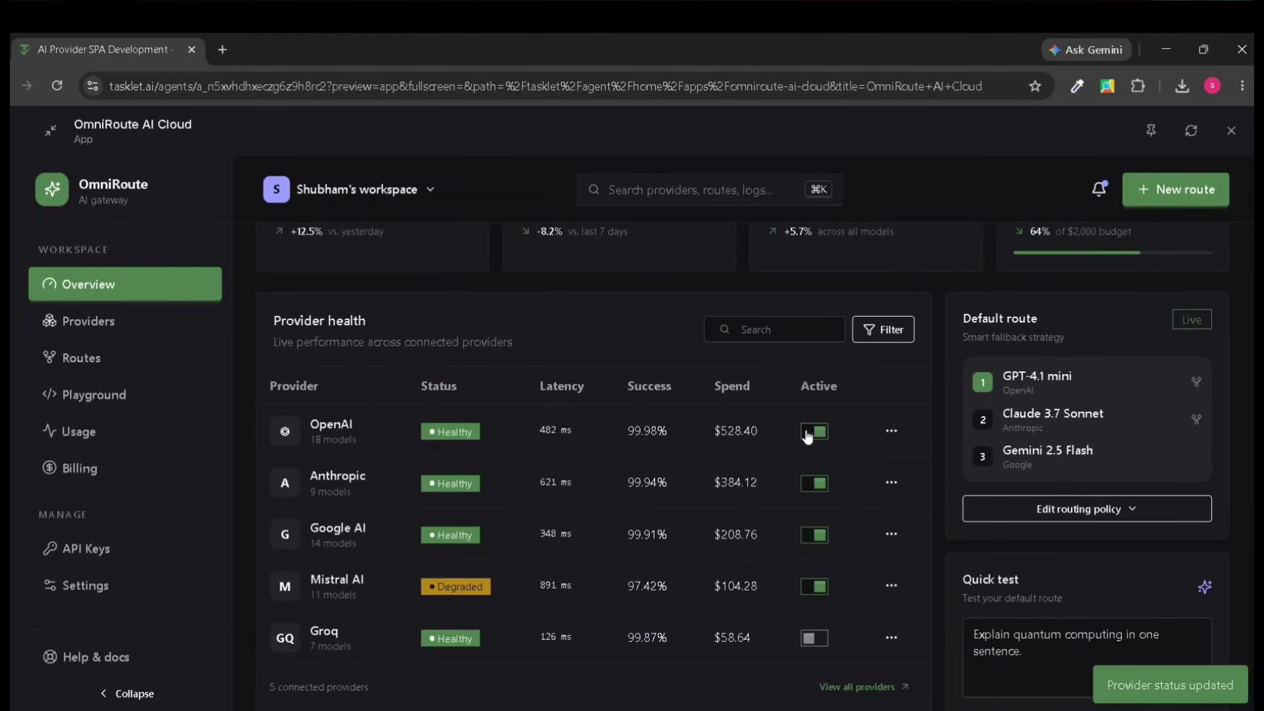
scroll(1188, 495, "up", 1)
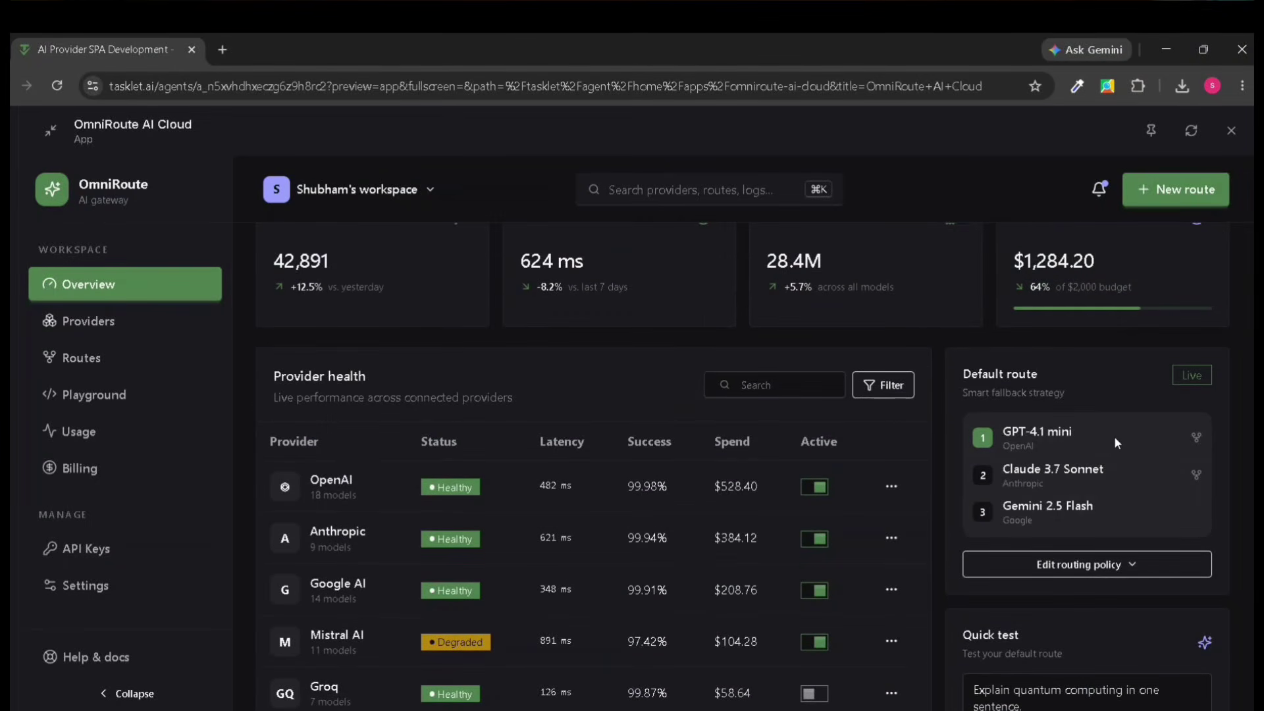
scroll(641, 477, "down", 6)
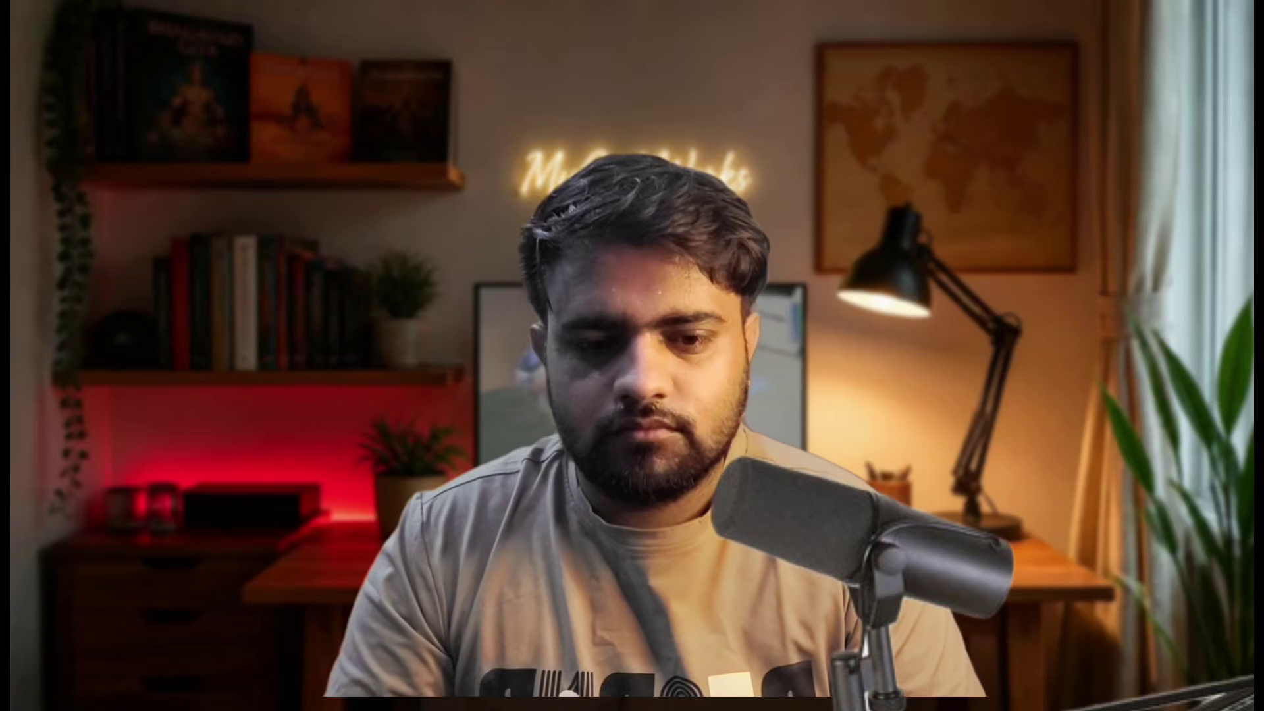